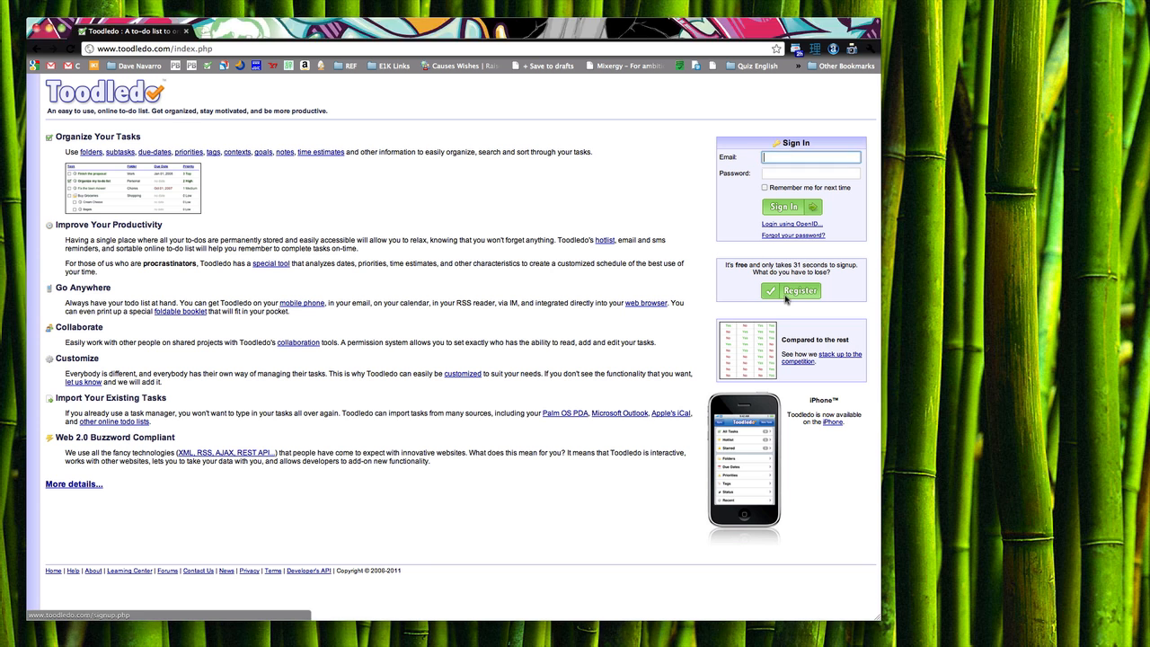
Step: Register a new Toodledo account, accepting the terms and confirming the password
{"action": "left_click", "coordinate": [778, 294]}
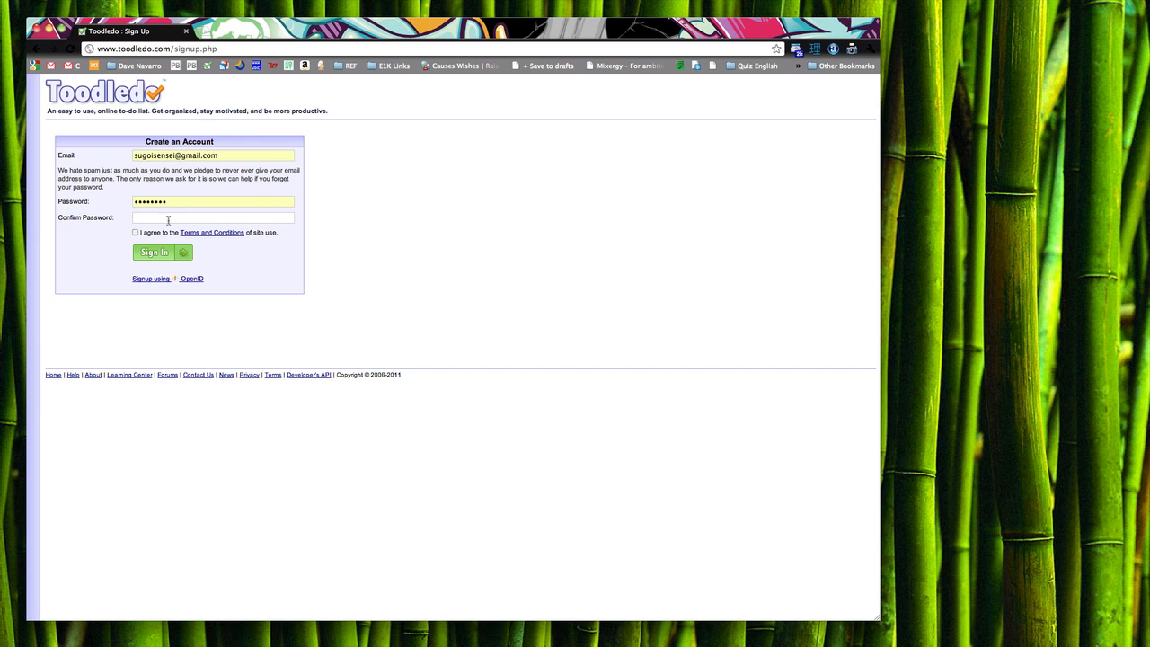
{"action": "left_click", "coordinate": [135, 233]}
{"action": "left_click", "coordinate": [145, 216]}
{"action": "type", "text": "********"}
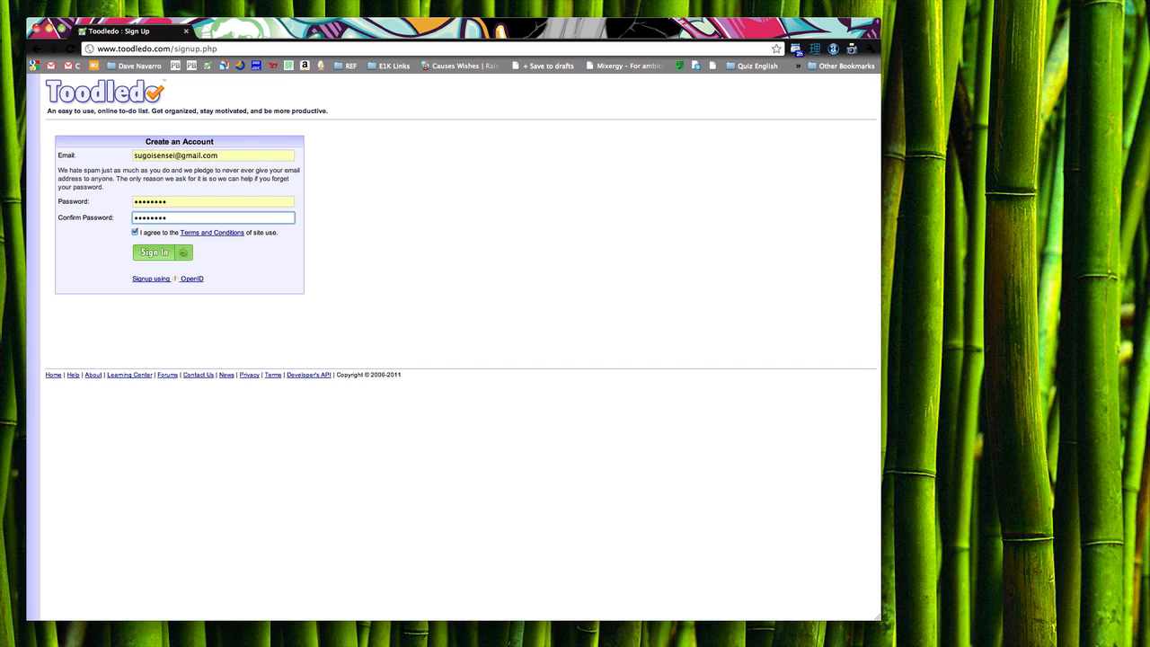
{"action": "left_click", "coordinate": [159, 255]}
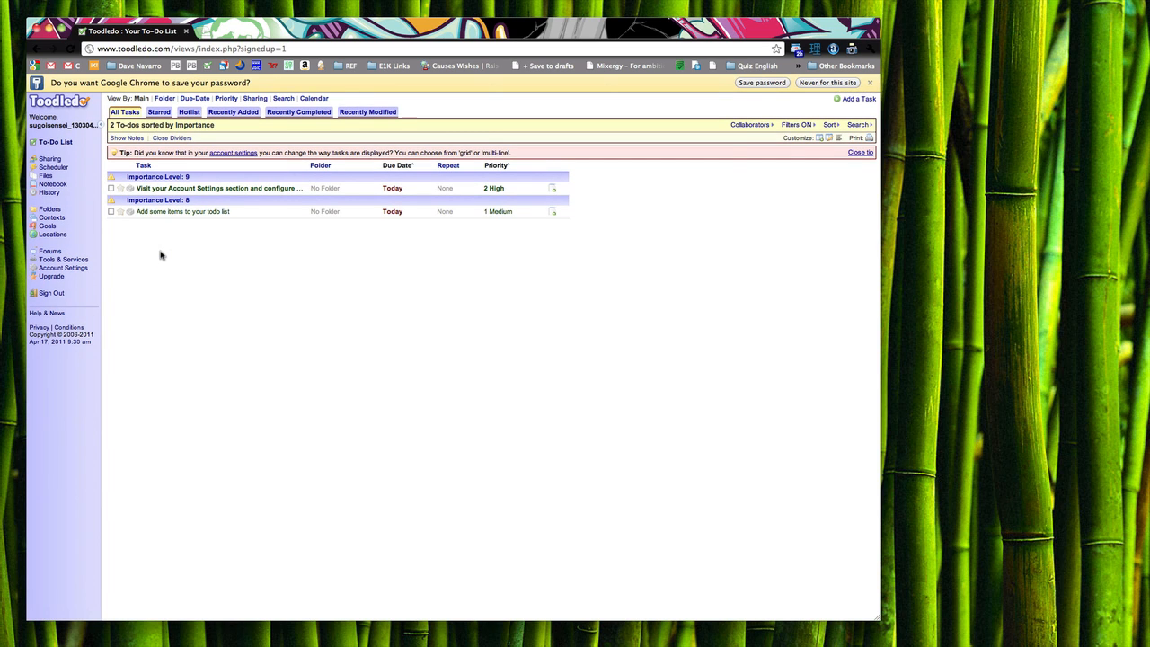
Step: Decline saving the password, add the folder Brainstorm, and start entering Small Ticket
{"action": "left_click", "coordinate": [809, 83]}
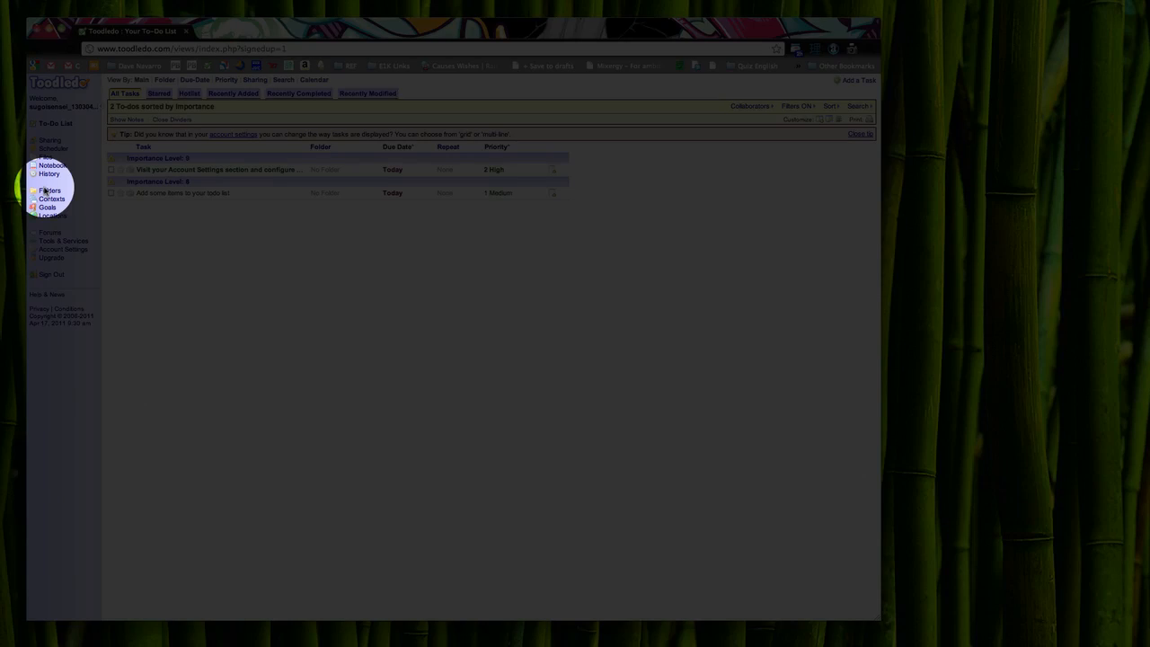
{"action": "left_click", "coordinate": [45, 191]}
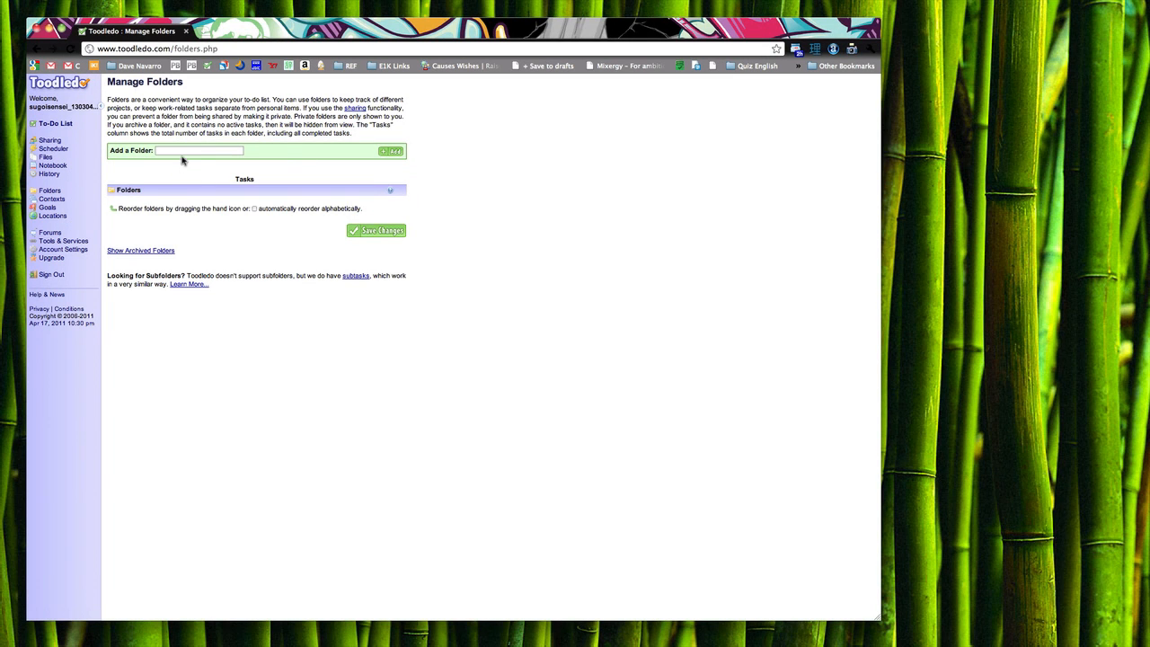
{"action": "left_click", "coordinate": [181, 151]}
{"action": "type", "text": "Brainstorm"}
{"action": "left_click", "coordinate": [363, 168]}
{"action": "left_click", "coordinate": [392, 153]}
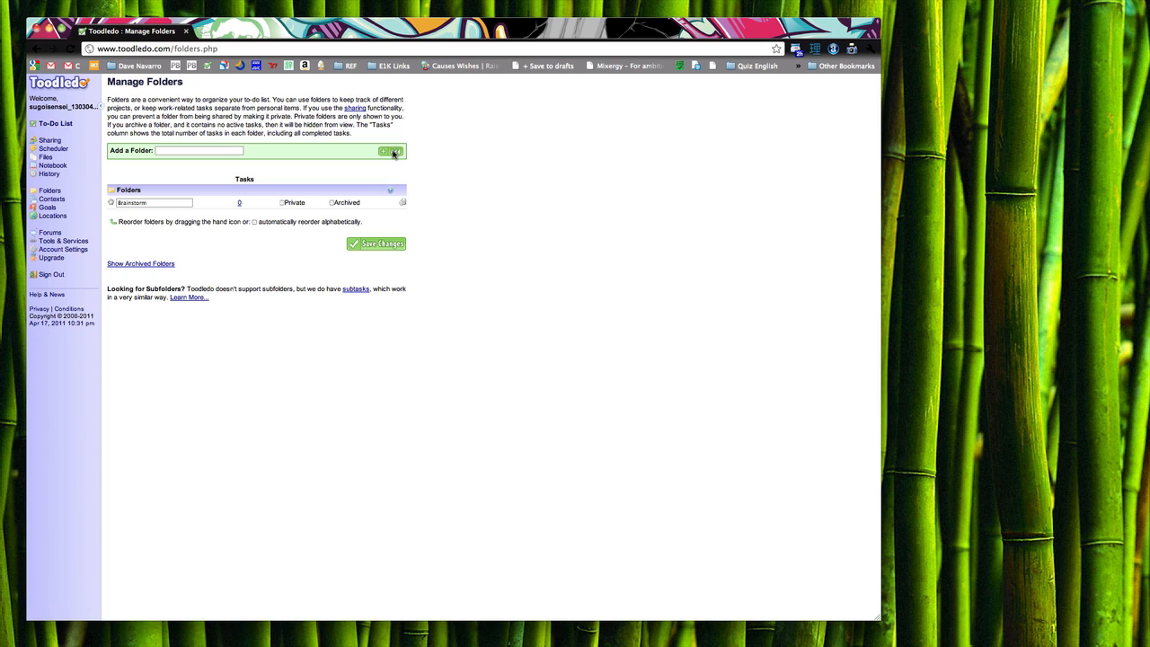
{"action": "left_click", "coordinate": [191, 152]}
{"action": "type", "text": "Small Ticket"}
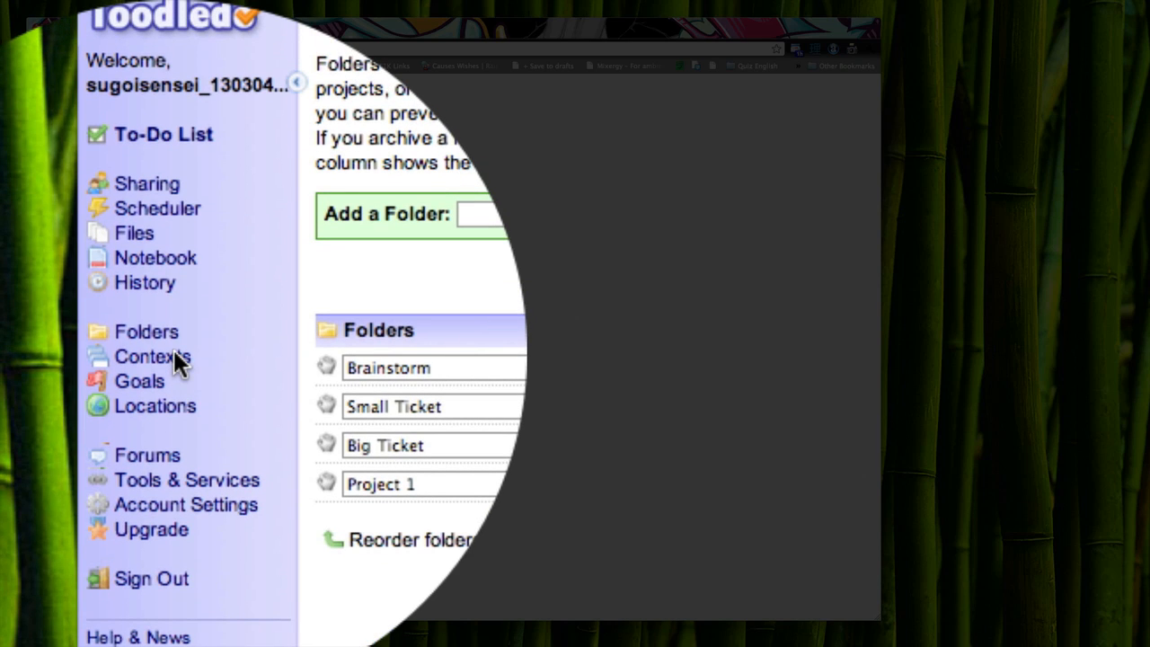
{"action": "left_click", "coordinate": [173, 356]}
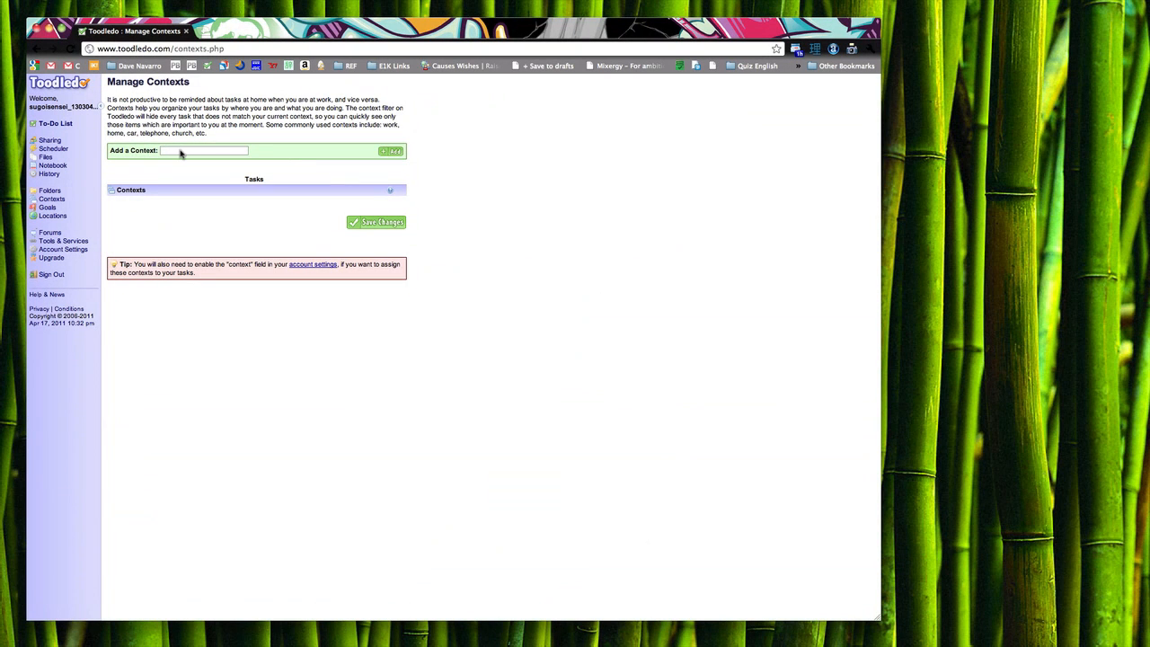
{"action": "left_click", "coordinate": [490, 215]}
{"action": "type", "text": "C"}
{"action": "key", "text": "BackSpace"}
{"action": "type", "text": "@Computer"}
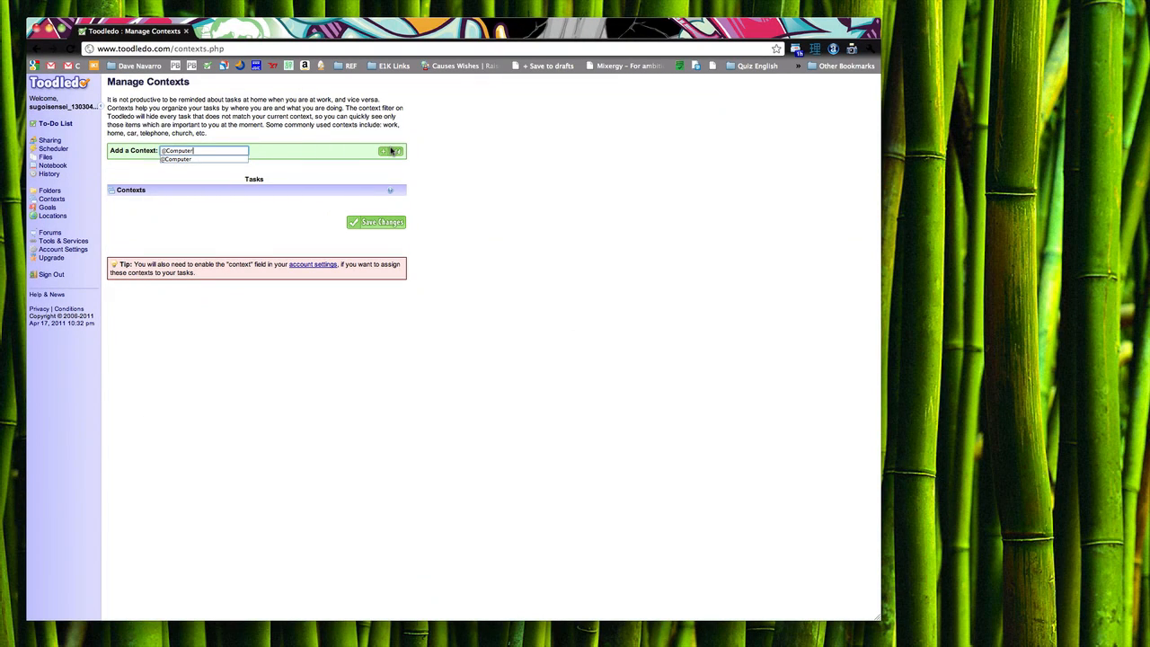
{"action": "left_click", "coordinate": [391, 151]}
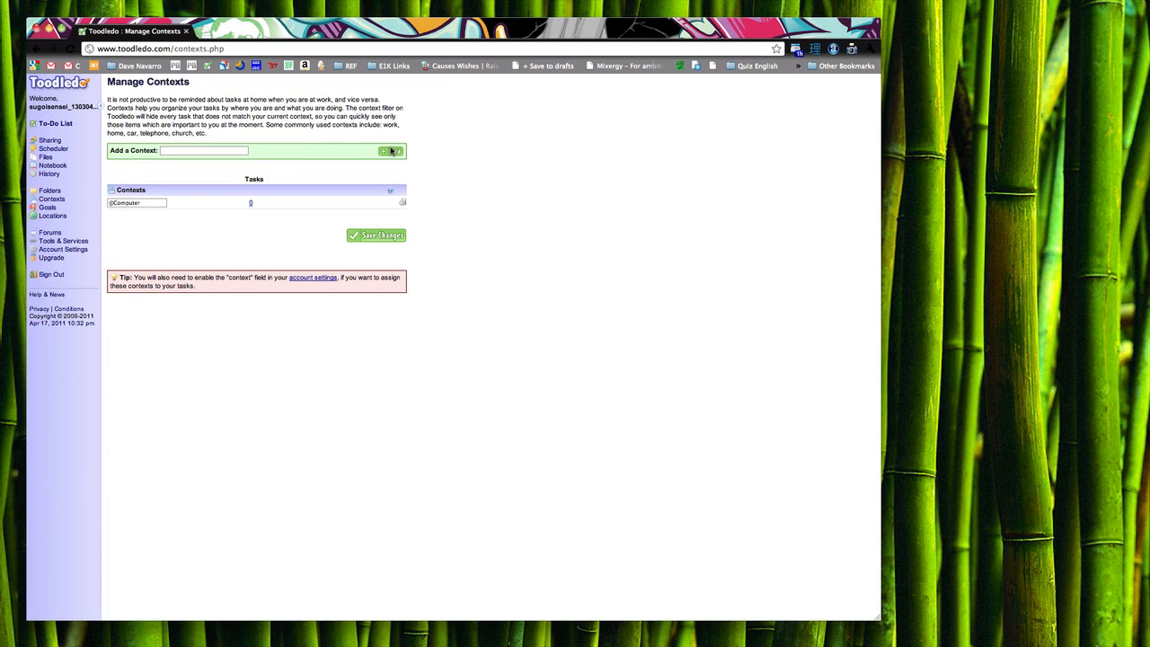
{"action": "left_click", "coordinate": [193, 151]}
{"action": "type", "text": "@Erra"}
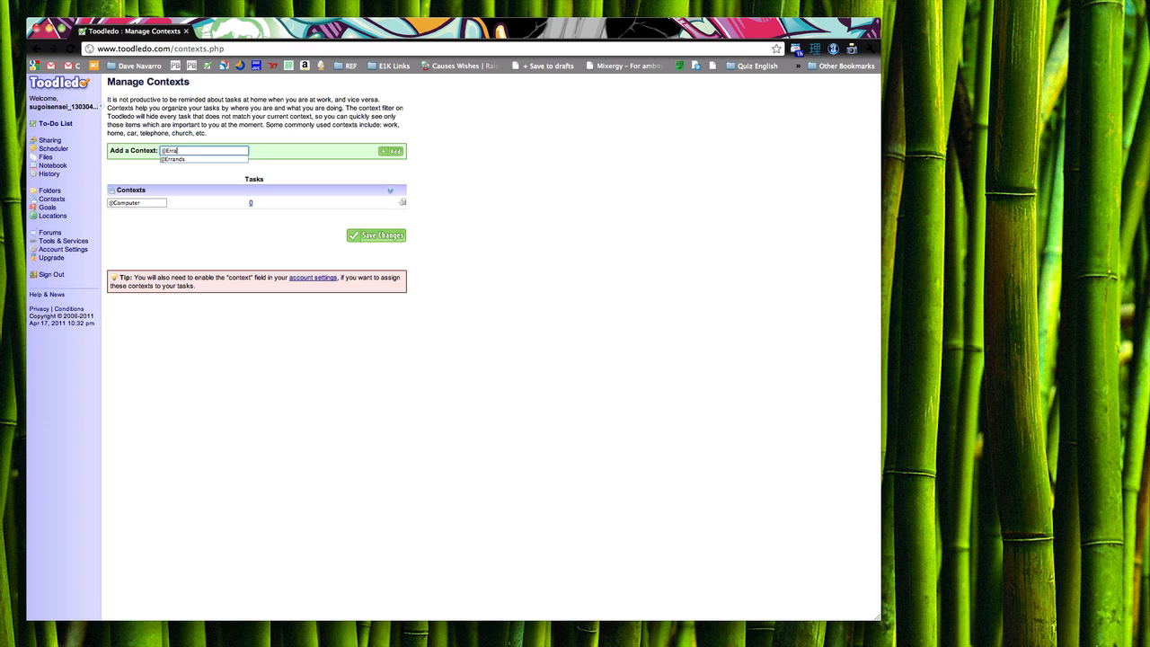
{"action": "left_click", "coordinate": [400, 153]}
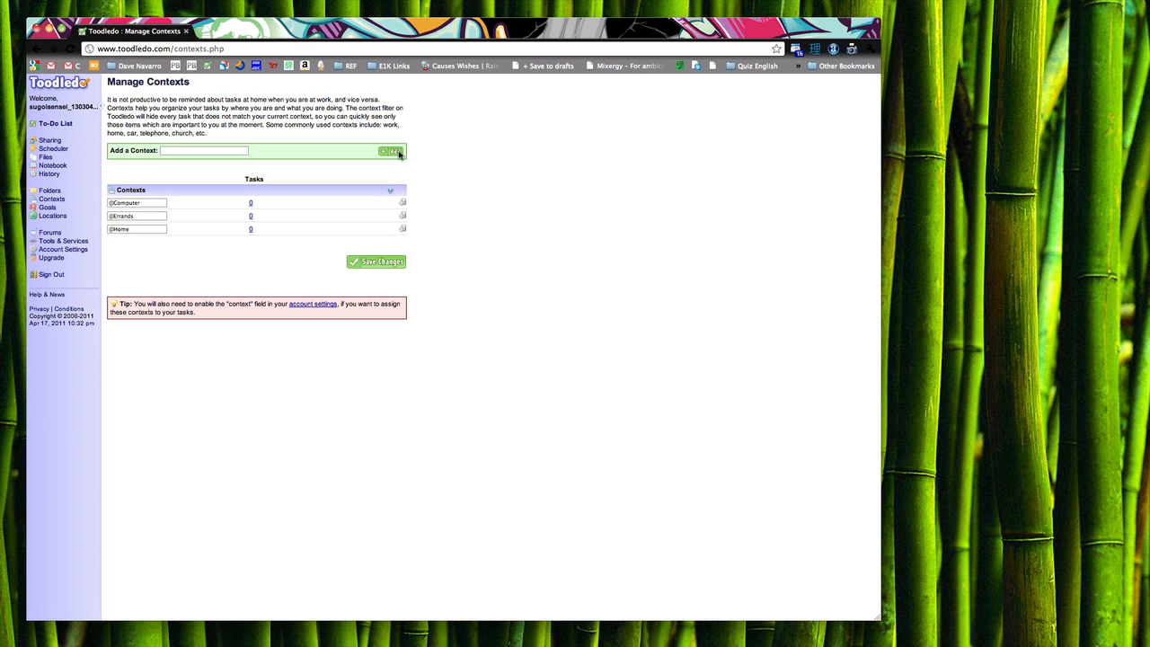
{"action": "left_click", "coordinate": [354, 261]}
Step: Add the lifelong goal 'Be awesome with Japanese People'
{"action": "left_click", "coordinate": [47, 208]}
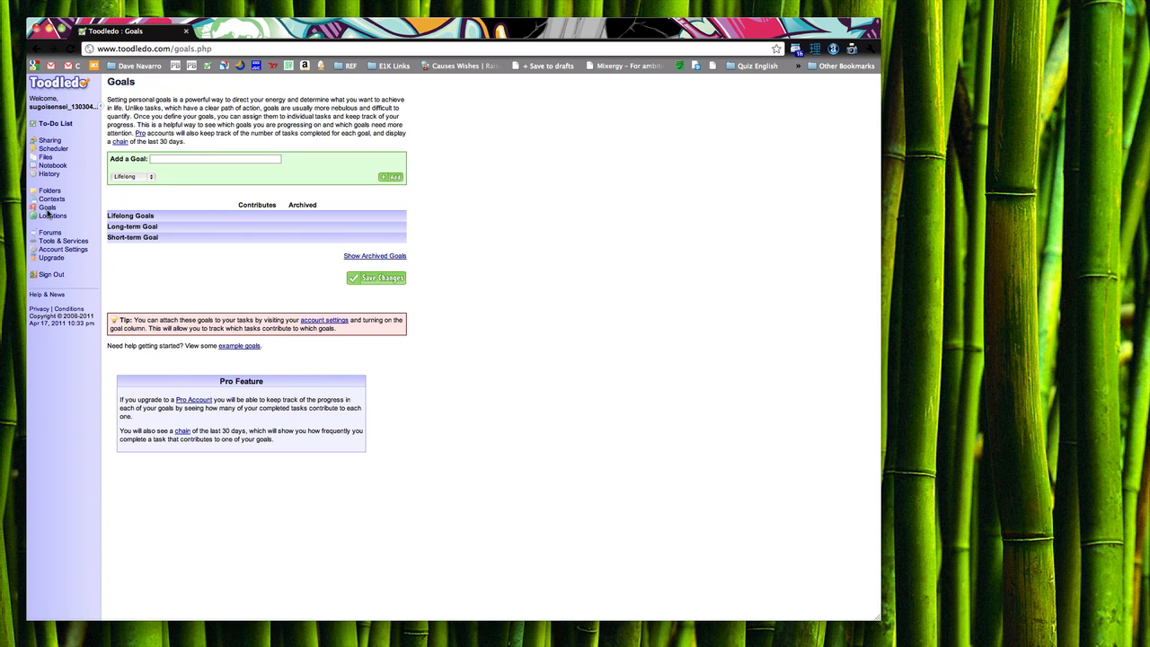
{"action": "left_click", "coordinate": [175, 161]}
{"action": "type", "text": "Be"}
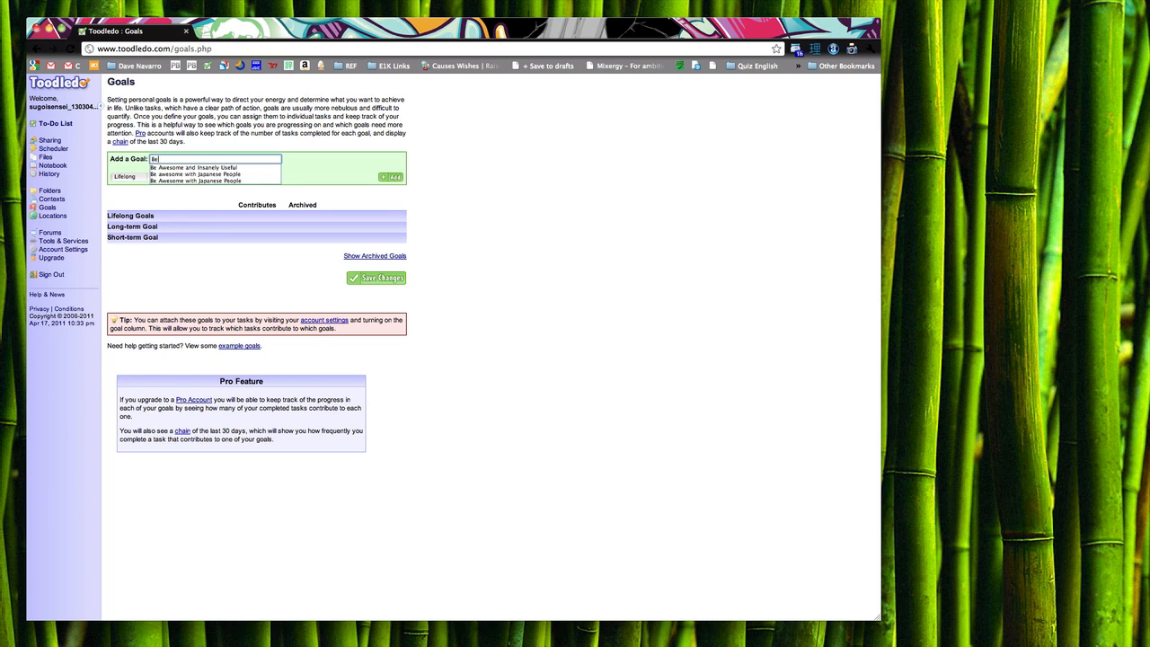
{"action": "key", "text": "Down"}
{"action": "key", "text": "Down"}
{"action": "key", "text": "Return"}
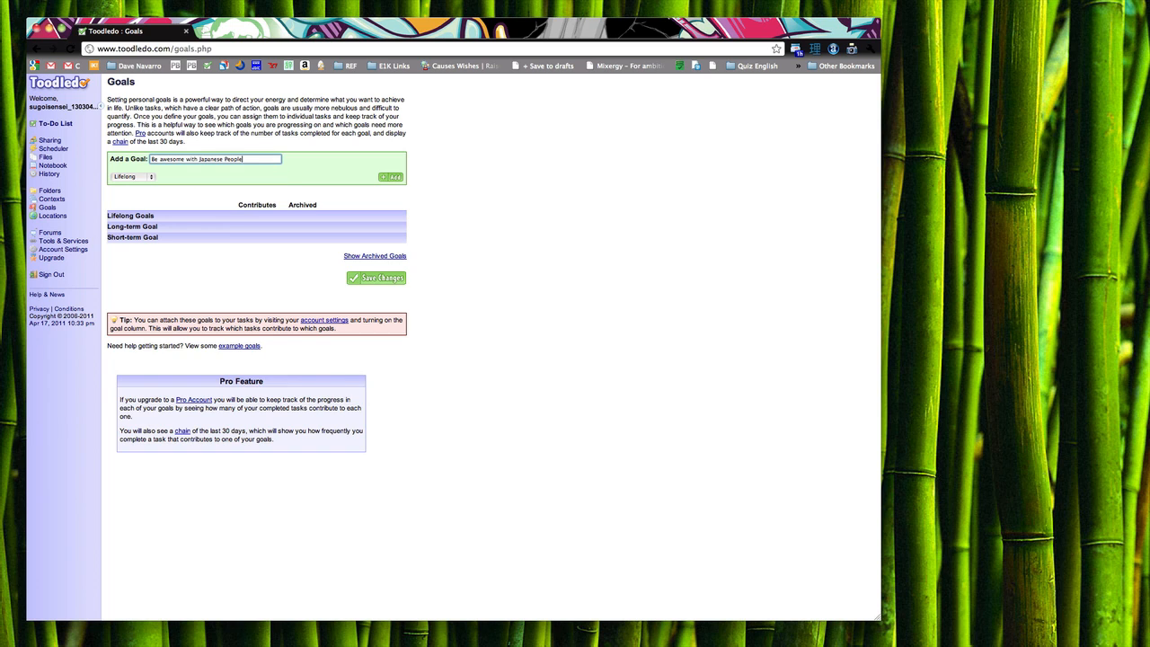
{"action": "left_click", "coordinate": [395, 179]}
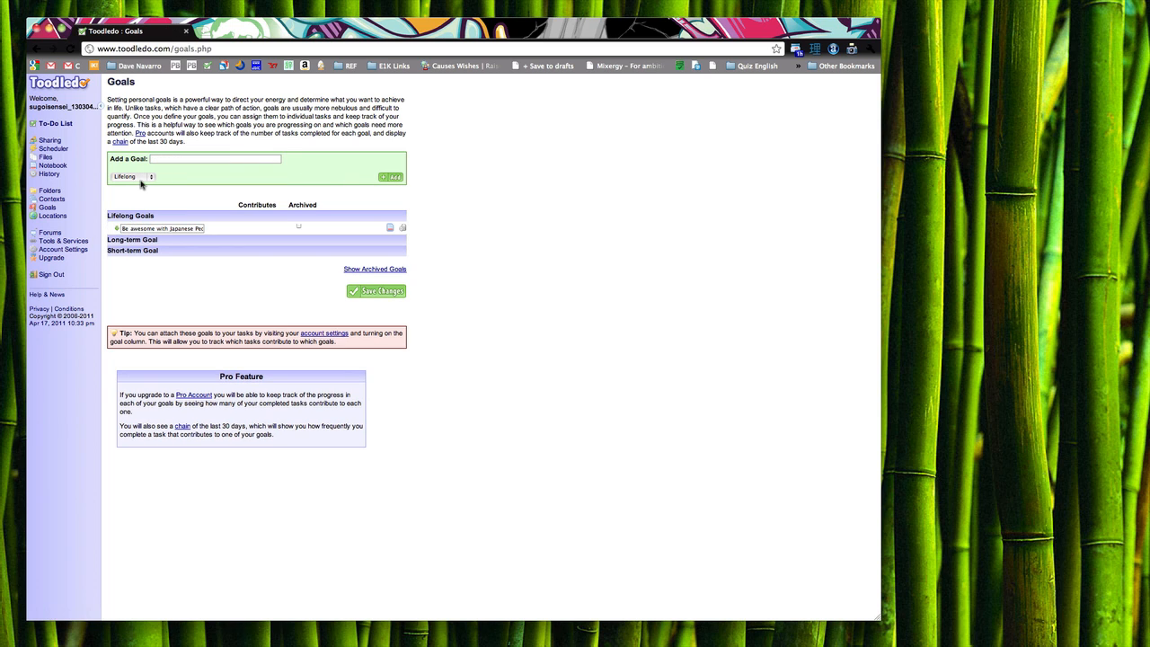
Step: Add long-term goal 'Setup my ANKI flash card system' contributing to the Japanese People goal
{"action": "left_click", "coordinate": [151, 179]}
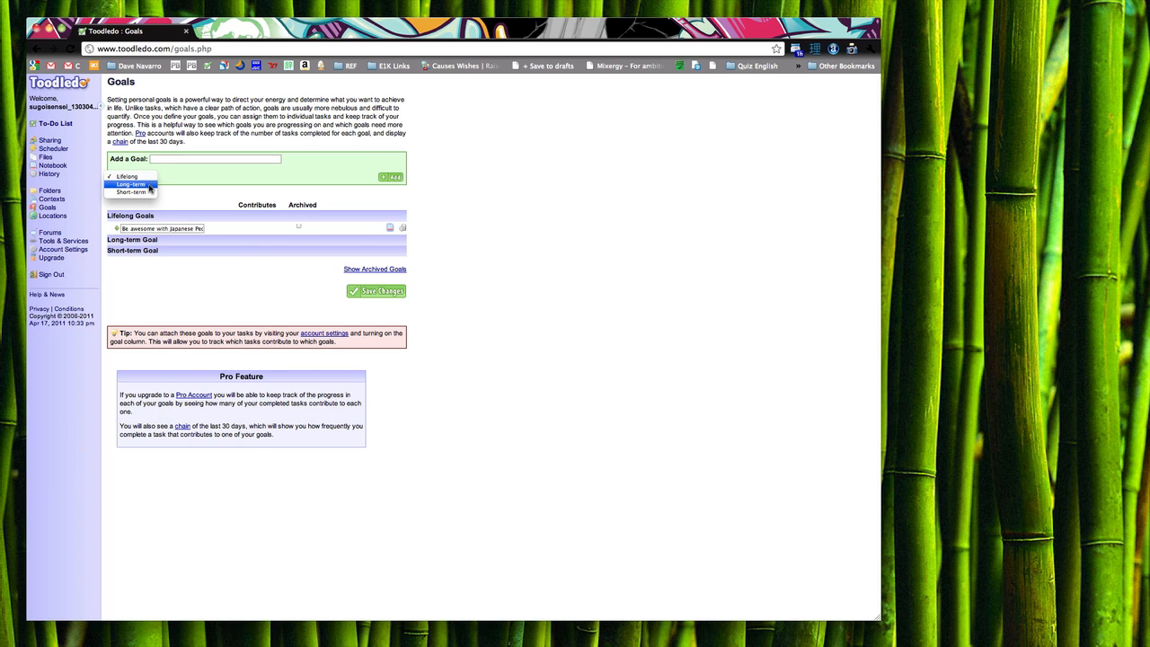
{"action": "left_click", "coordinate": [149, 188]}
{"action": "left_click", "coordinate": [162, 159]}
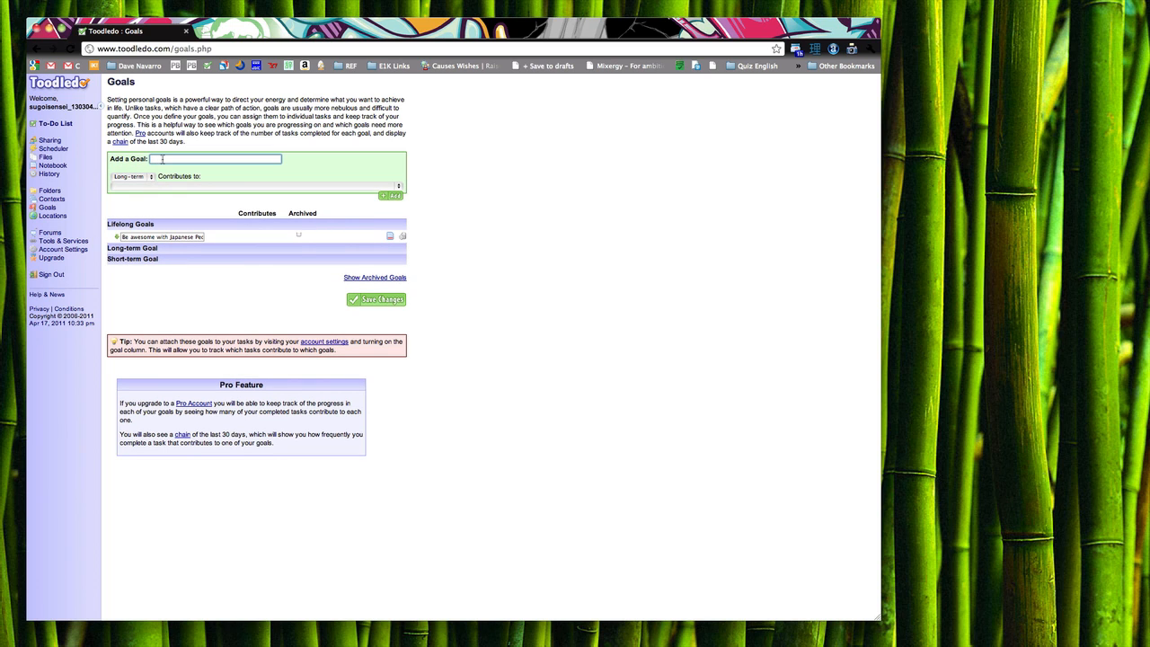
{"action": "type", "text": "Setup"}
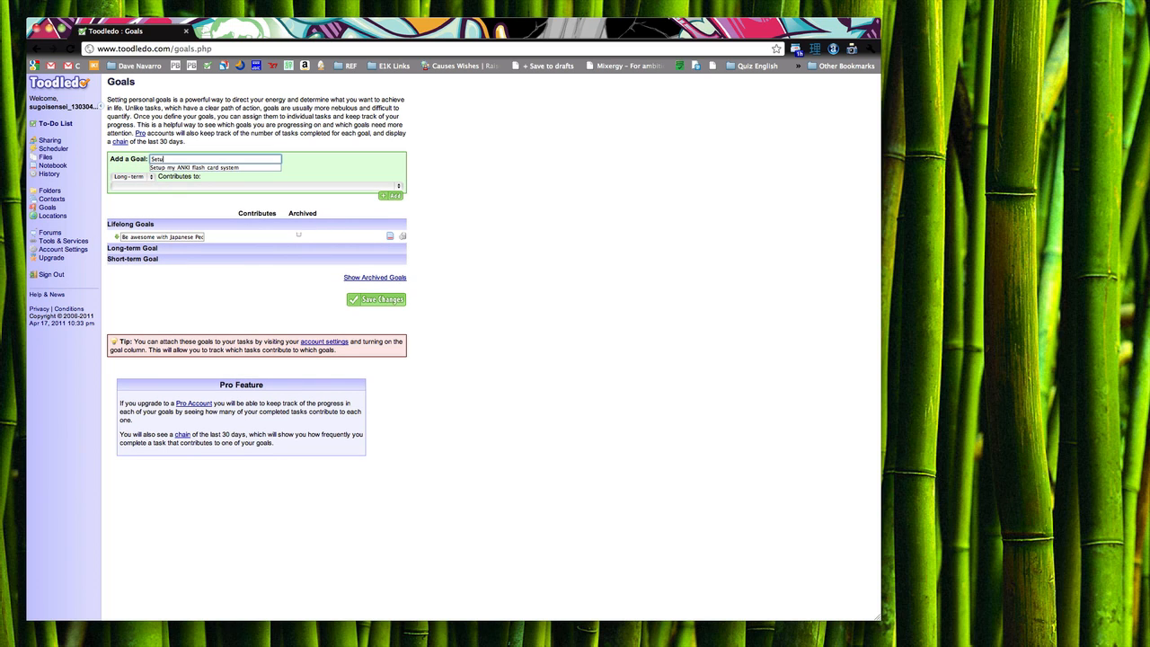
{"action": "key", "text": "Down"}
{"action": "key", "text": "Return"}
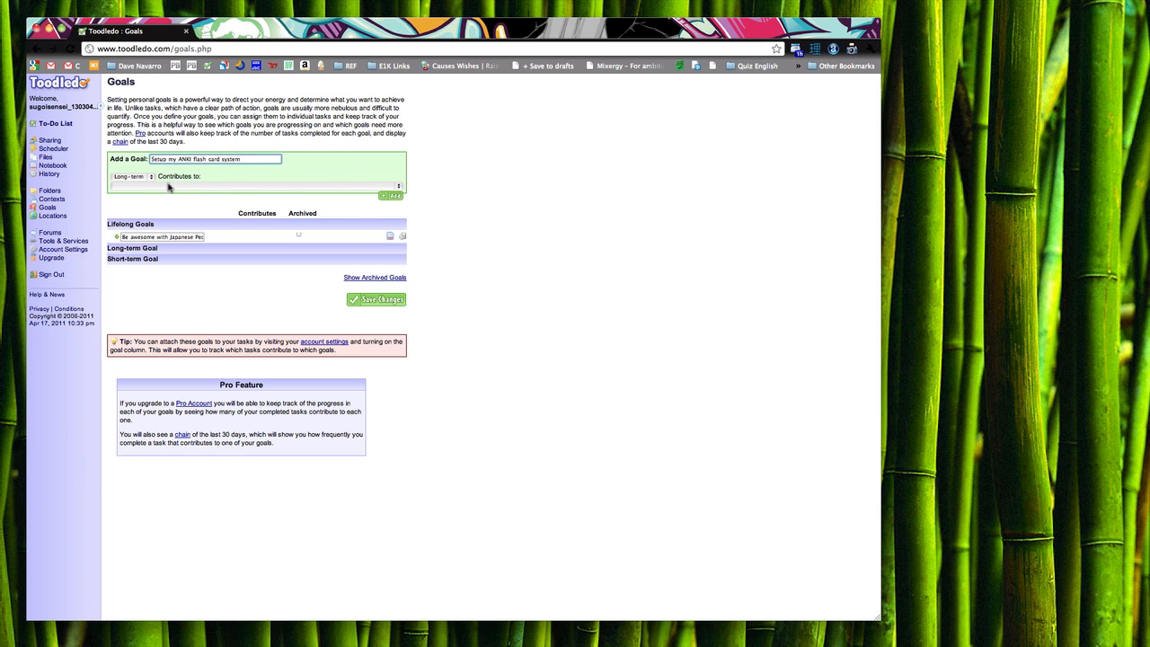
{"action": "left_click", "coordinate": [397, 187]}
{"action": "left_click", "coordinate": [189, 194]}
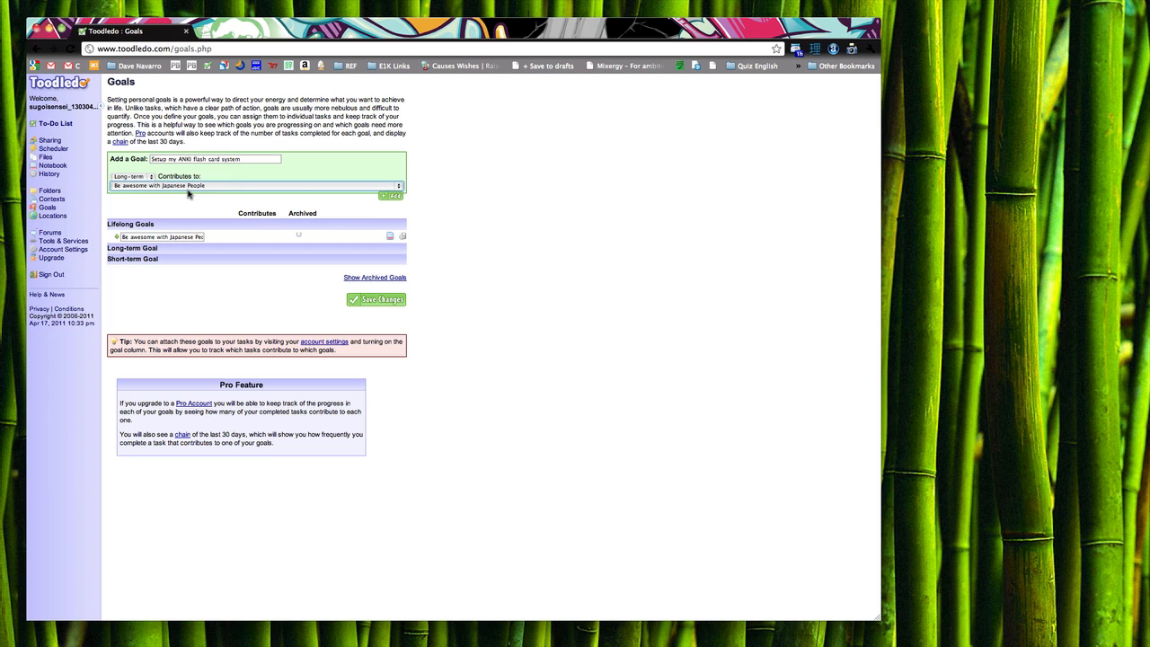
{"action": "left_click", "coordinate": [392, 196]}
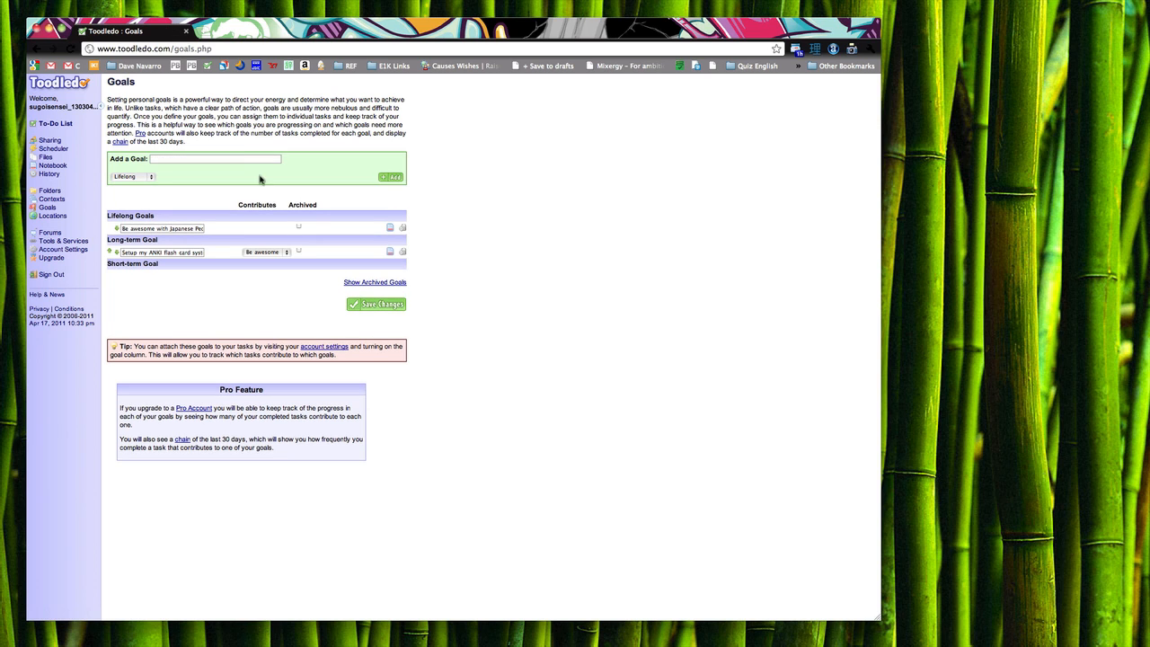
Step: Add short-term goal 'Study 3 new Kanji a day' feeding the ANKI goal, then save all goals
{"action": "left_click", "coordinate": [149, 177]}
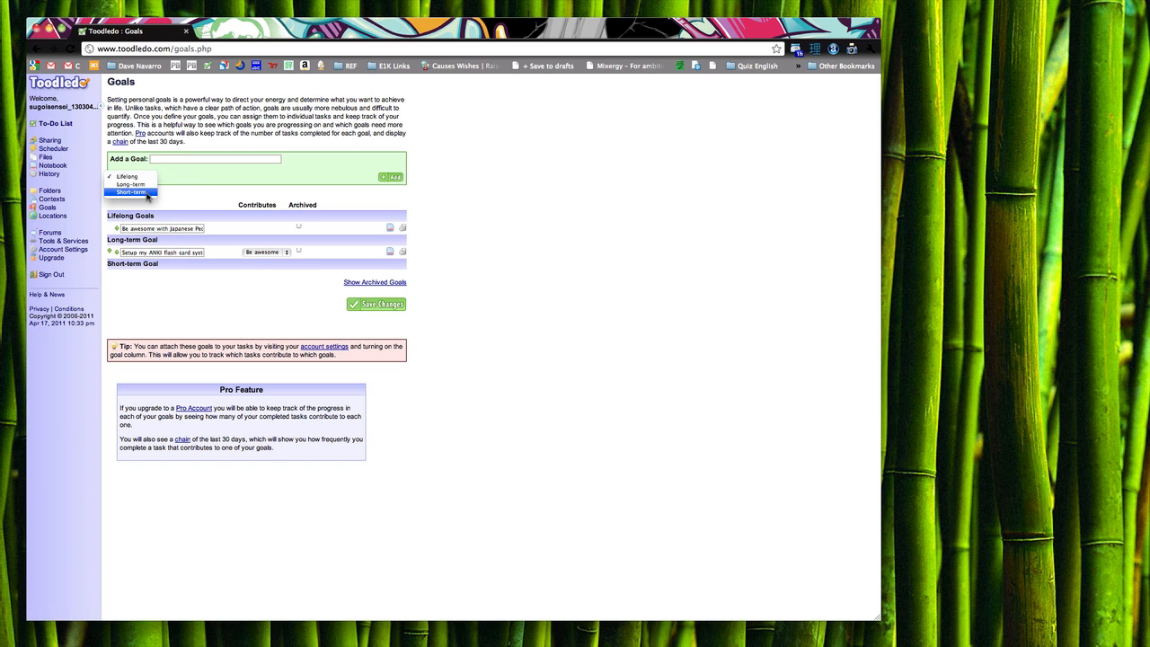
{"action": "left_click", "coordinate": [149, 192]}
{"action": "left_click", "coordinate": [178, 160]}
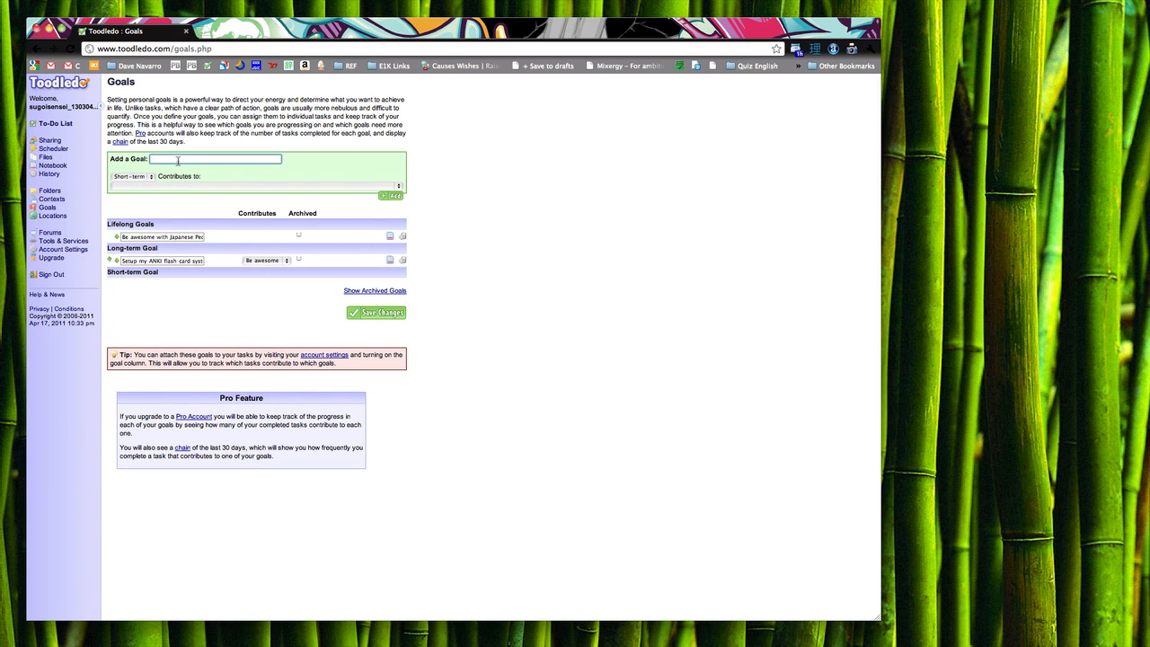
{"action": "type", "text": "Study "}
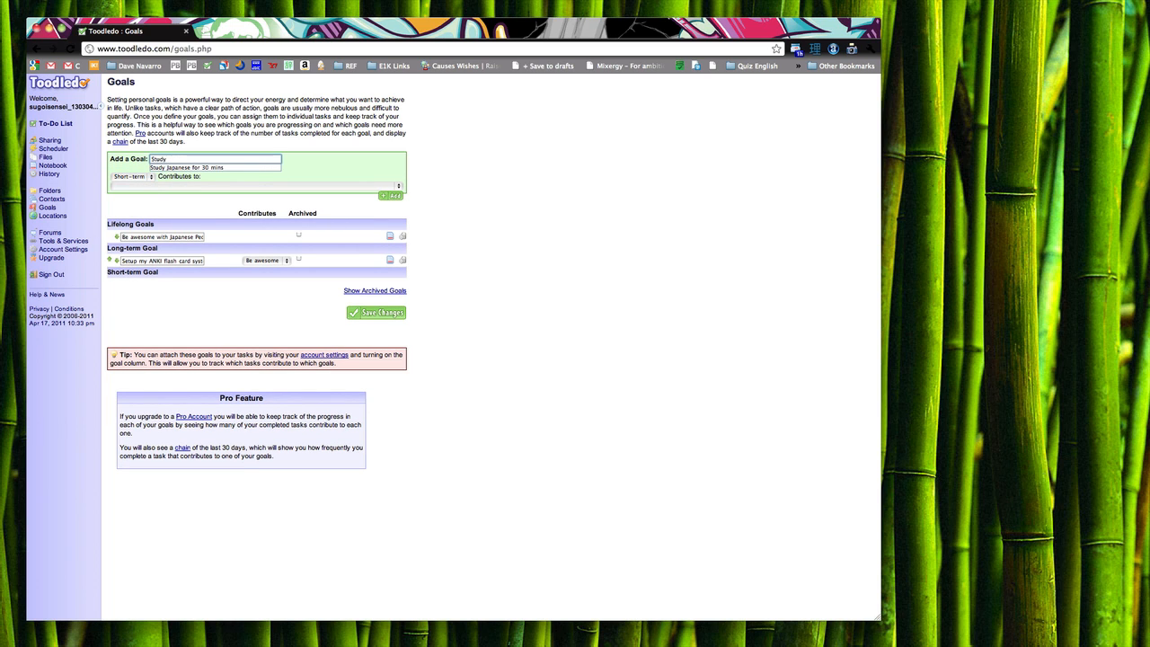
{"action": "type", "text": "3 n"}
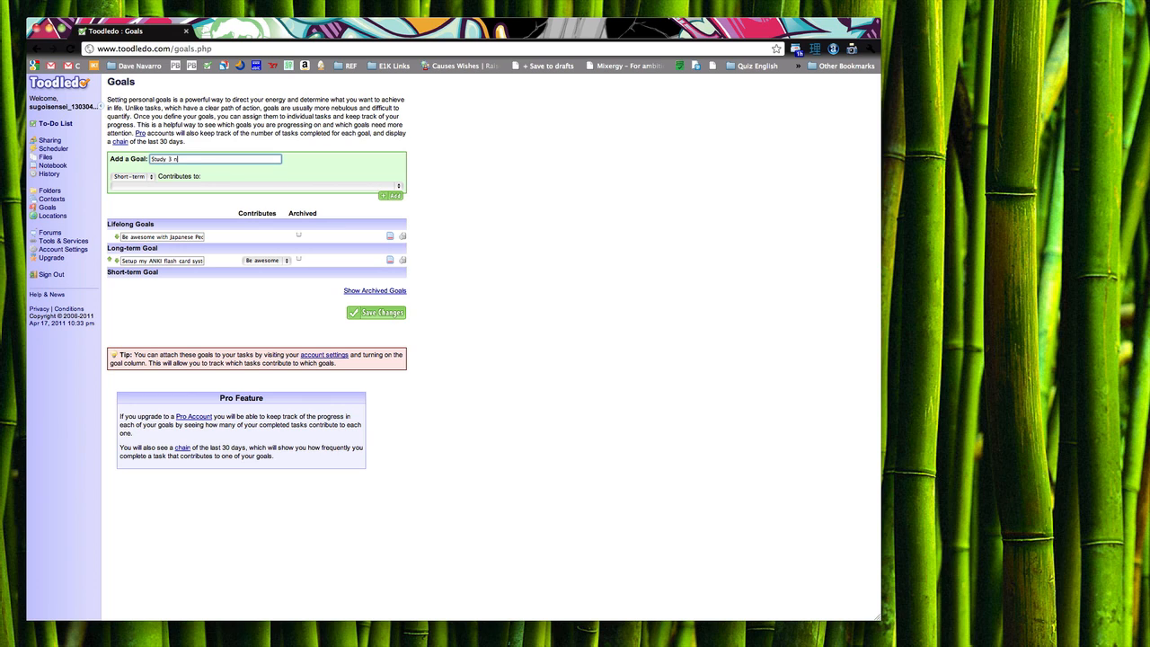
{"action": "type", "text": "ew Kanji a day"}
{"action": "left_click", "coordinate": [398, 187]}
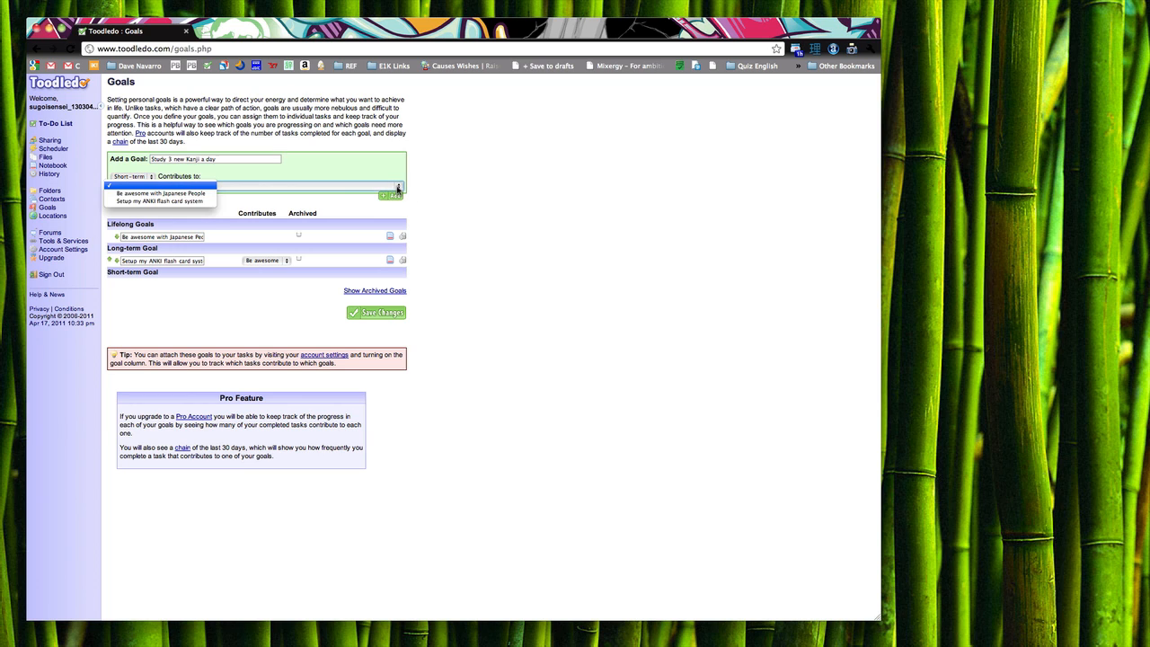
{"action": "left_click", "coordinate": [193, 201]}
{"action": "left_click", "coordinate": [393, 196]}
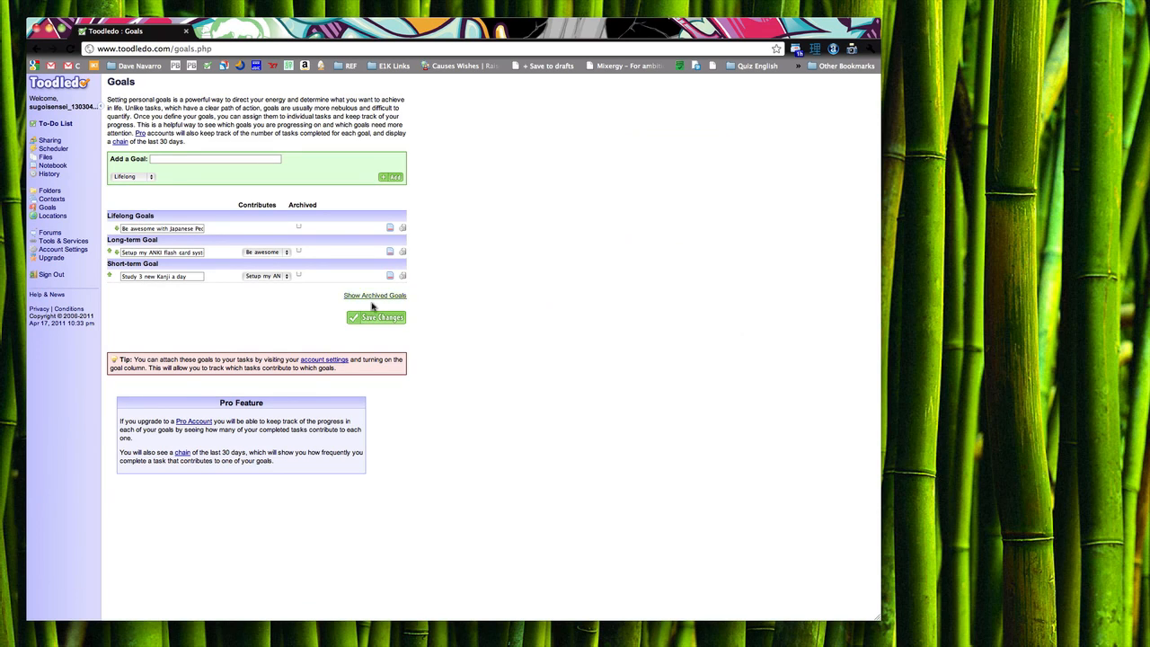
{"action": "left_click", "coordinate": [383, 321]}
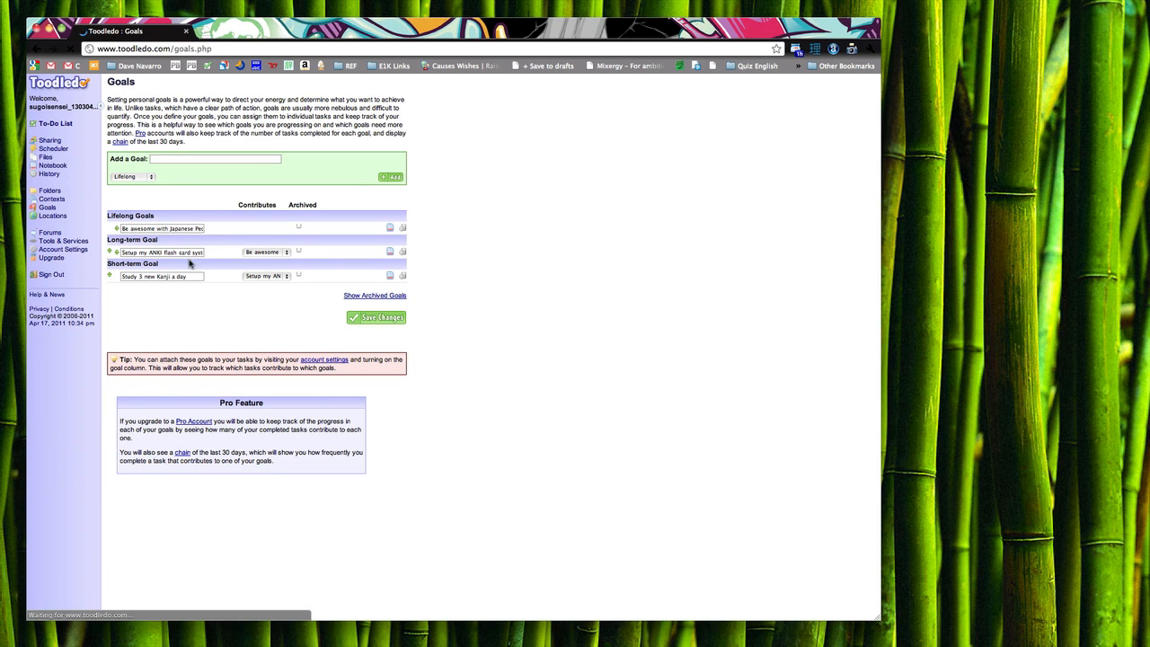
Step: Return to the To-Do List and bring up the new-task form
{"action": "left_click", "coordinate": [59, 126]}
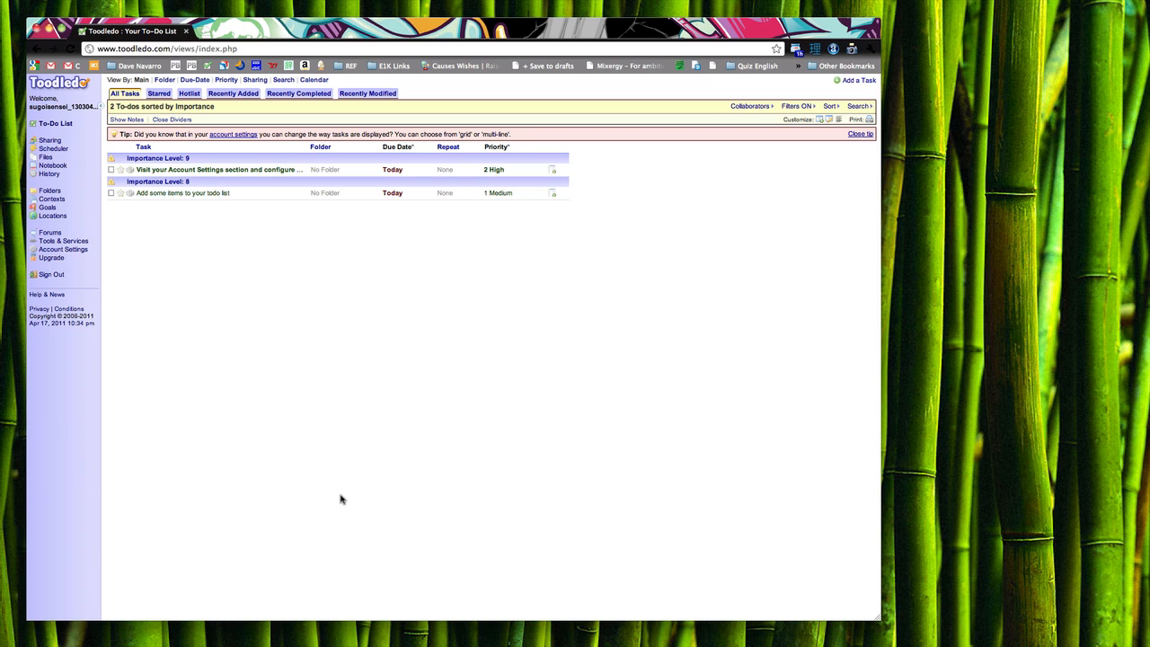
{"action": "left_click", "coordinate": [857, 80]}
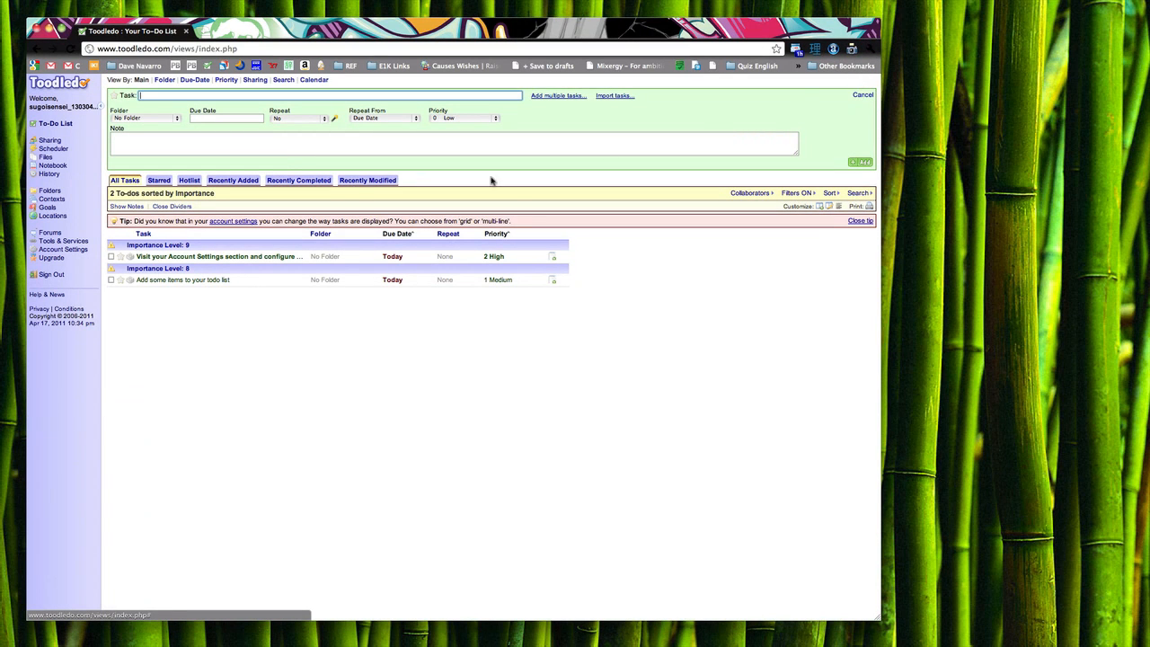
Step: Fill in task 'Buy Bubble Gum' in folder Small Ticket, due tomorrow, Apr 18, 2011
{"action": "left_click", "coordinate": [176, 118]}
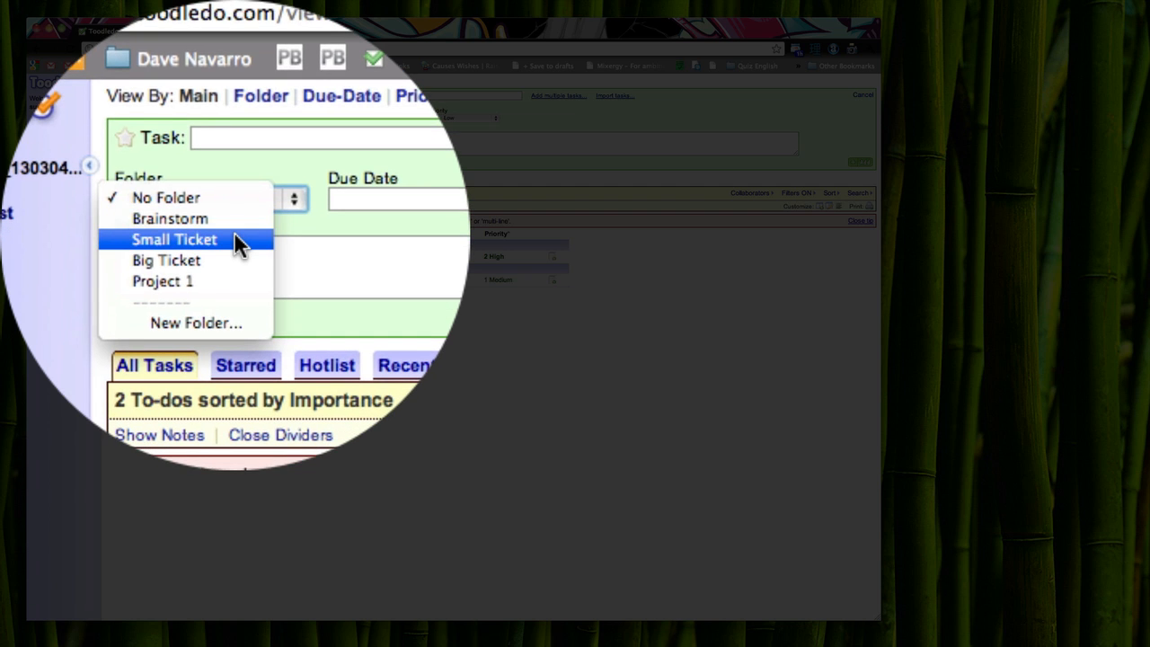
{"action": "left_click", "coordinate": [154, 131]}
{"action": "left_click", "coordinate": [157, 95]}
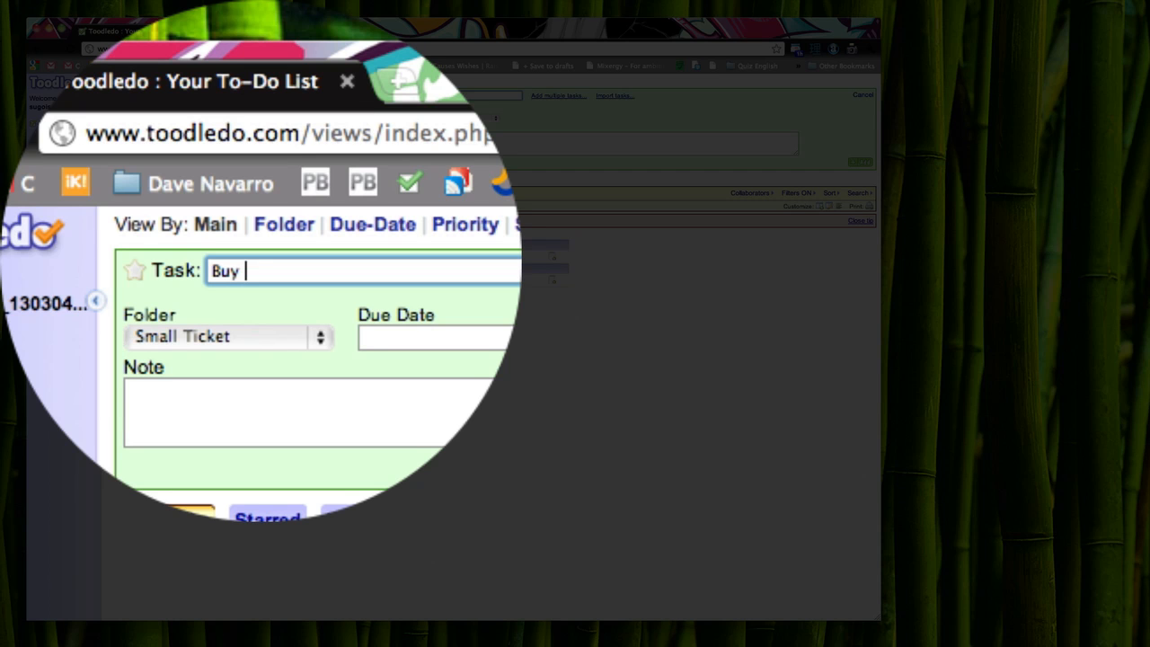
{"action": "type", "text": "Buy Bubble g"}
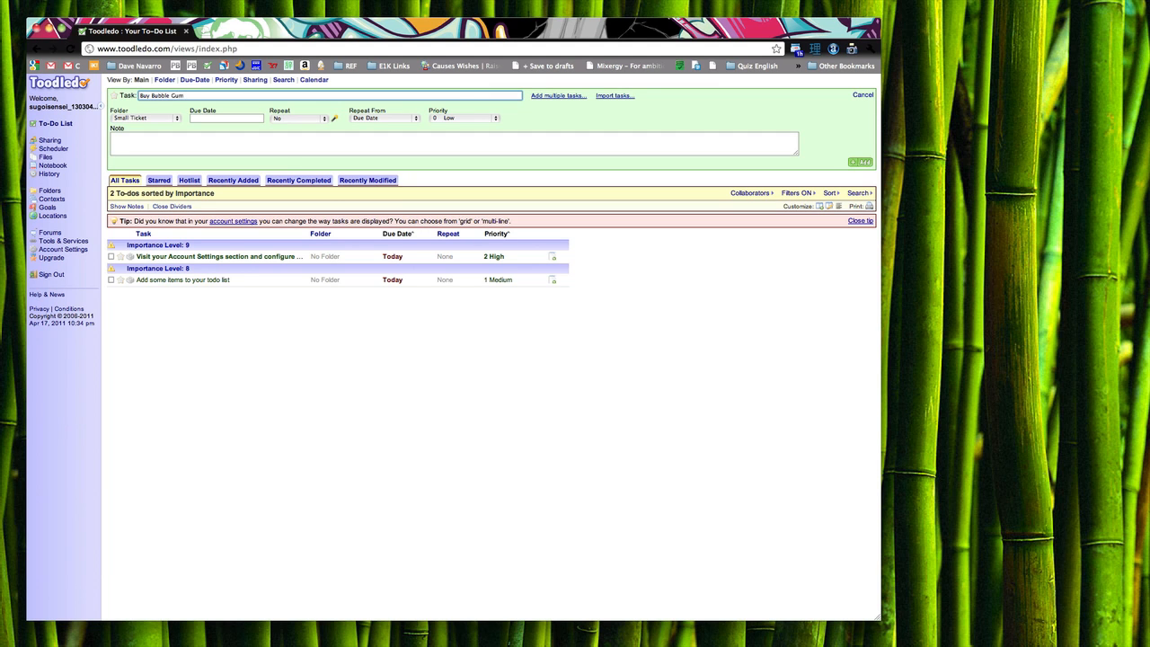
{"action": "left_click", "coordinate": [216, 118]}
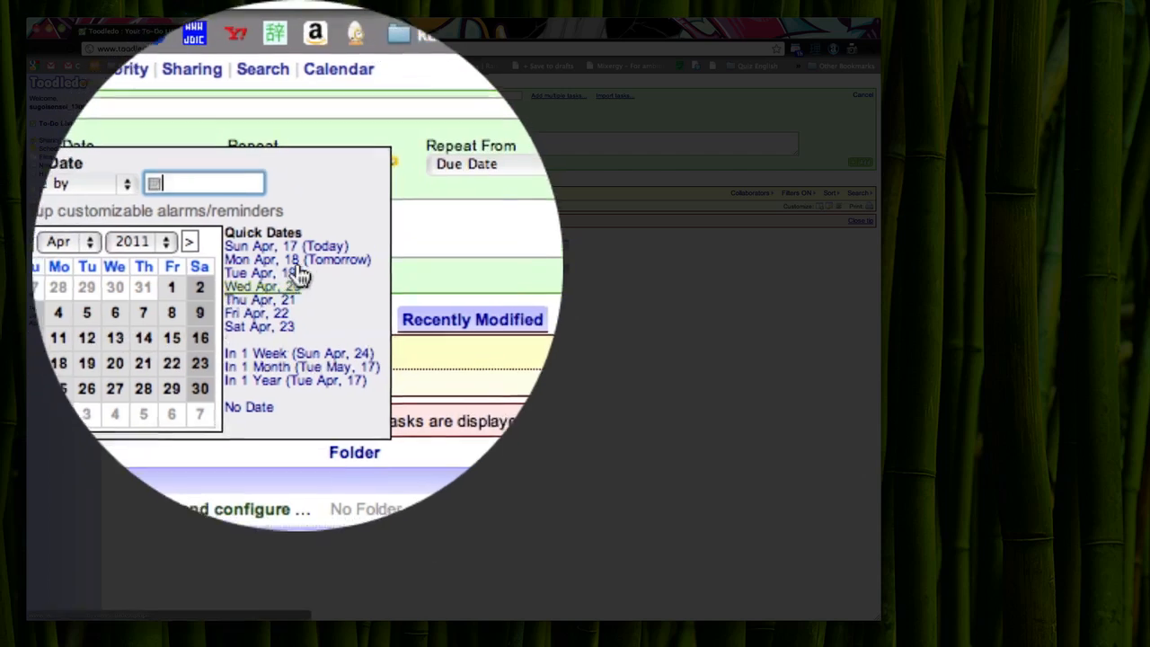
{"action": "left_click", "coordinate": [304, 275]}
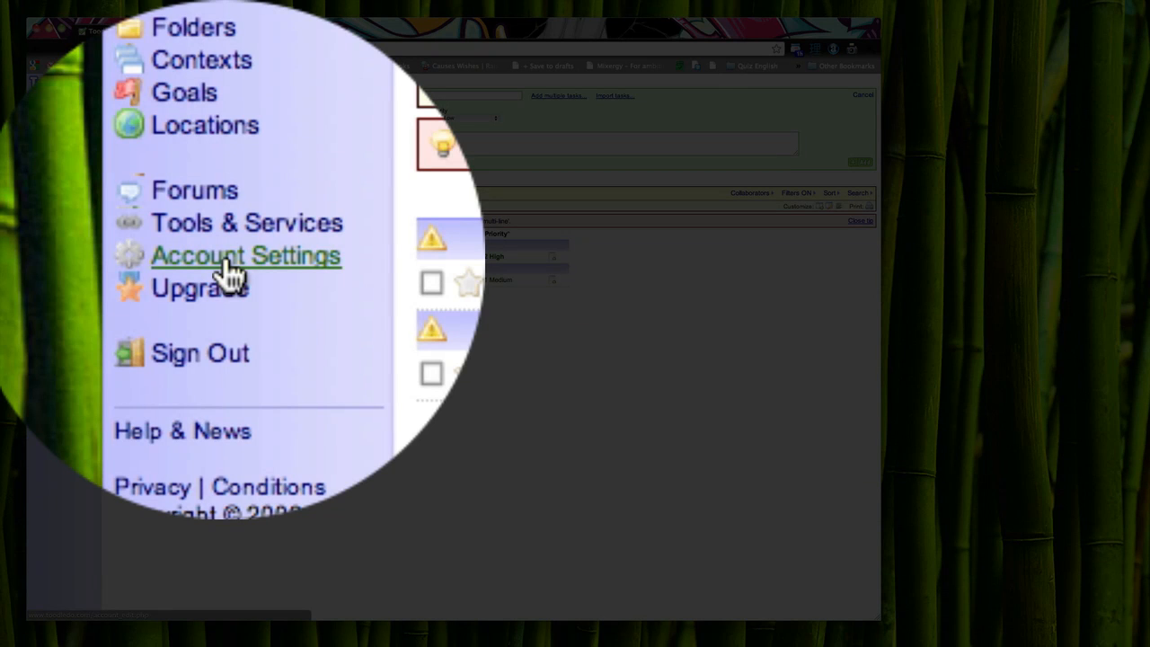
Step: Enable the Context field in Account Settings, save, and return to the To-Do List
{"action": "left_click", "coordinate": [59, 250]}
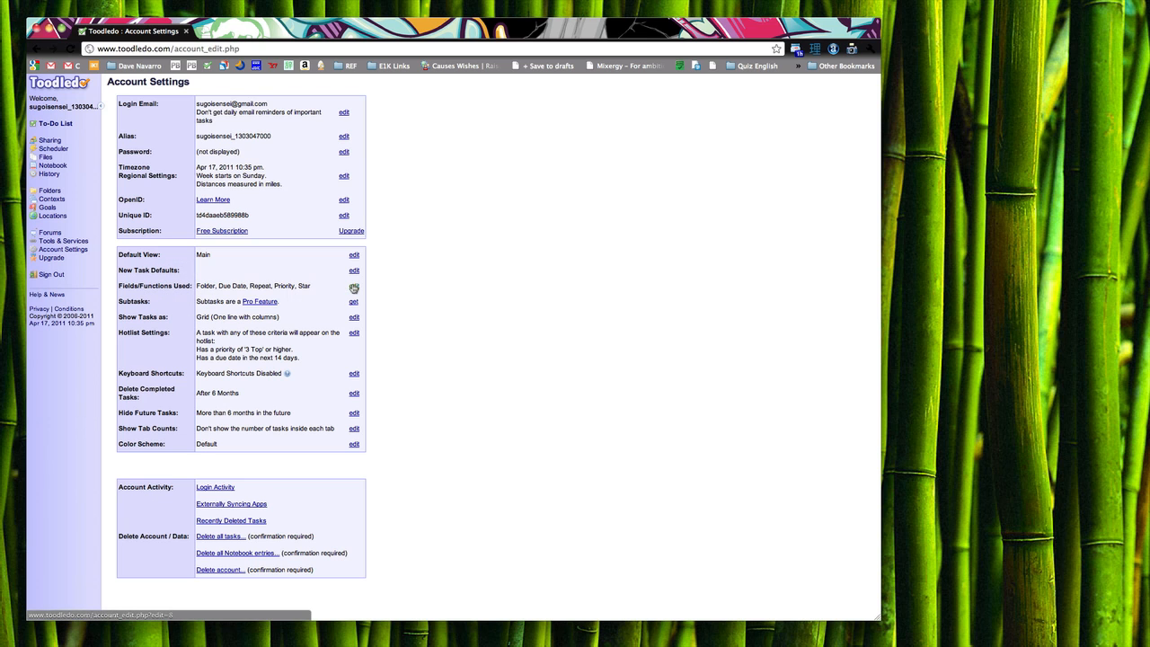
{"action": "left_click", "coordinate": [354, 287]}
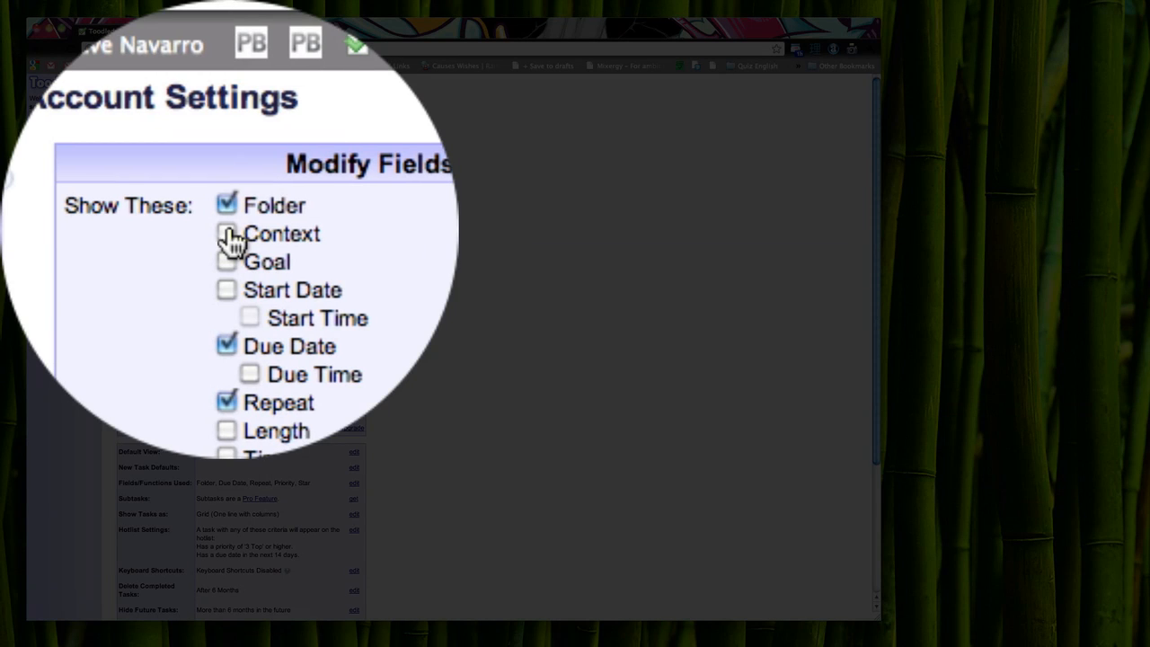
{"action": "left_click", "coordinate": [169, 124]}
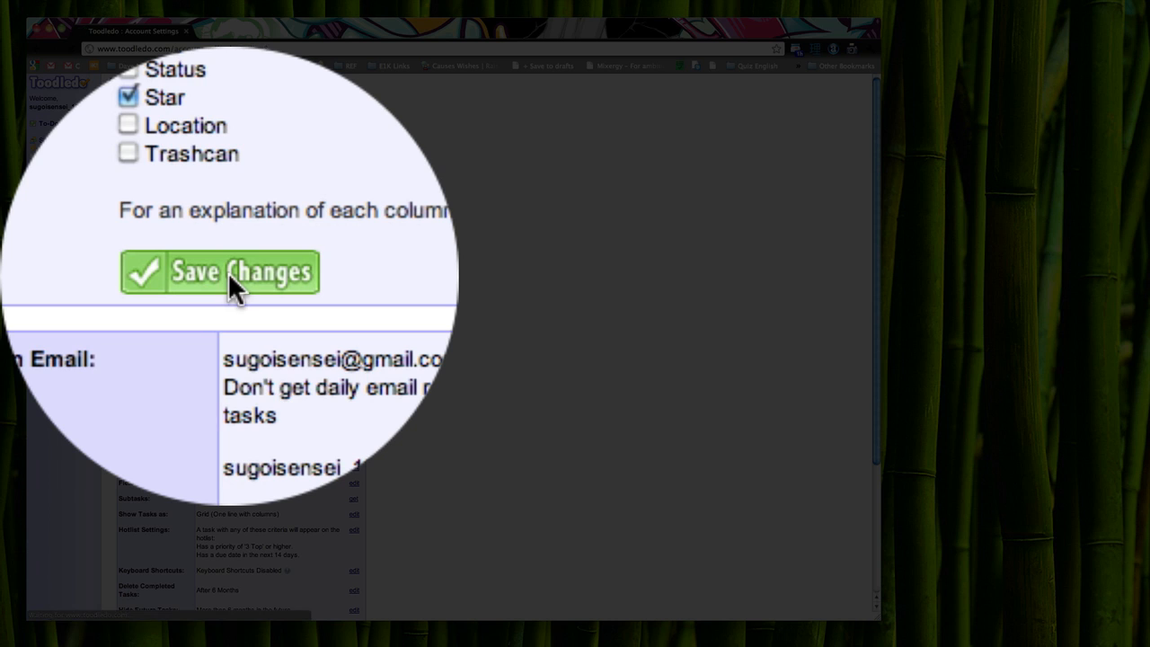
{"action": "left_click", "coordinate": [229, 273]}
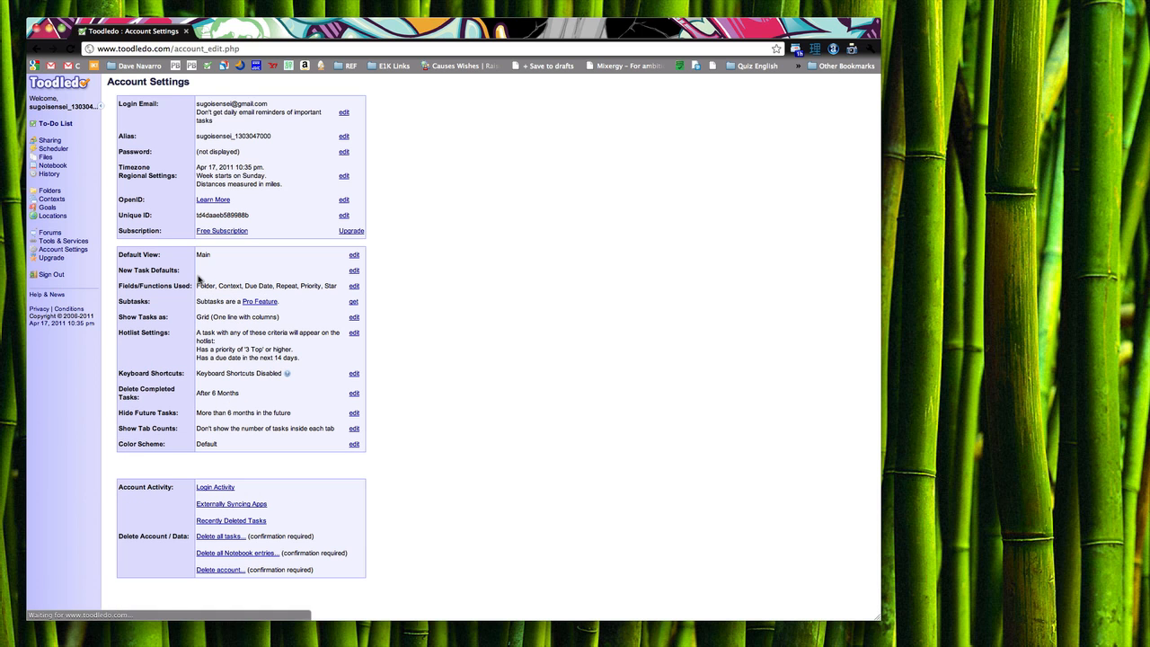
{"action": "left_click", "coordinate": [56, 124]}
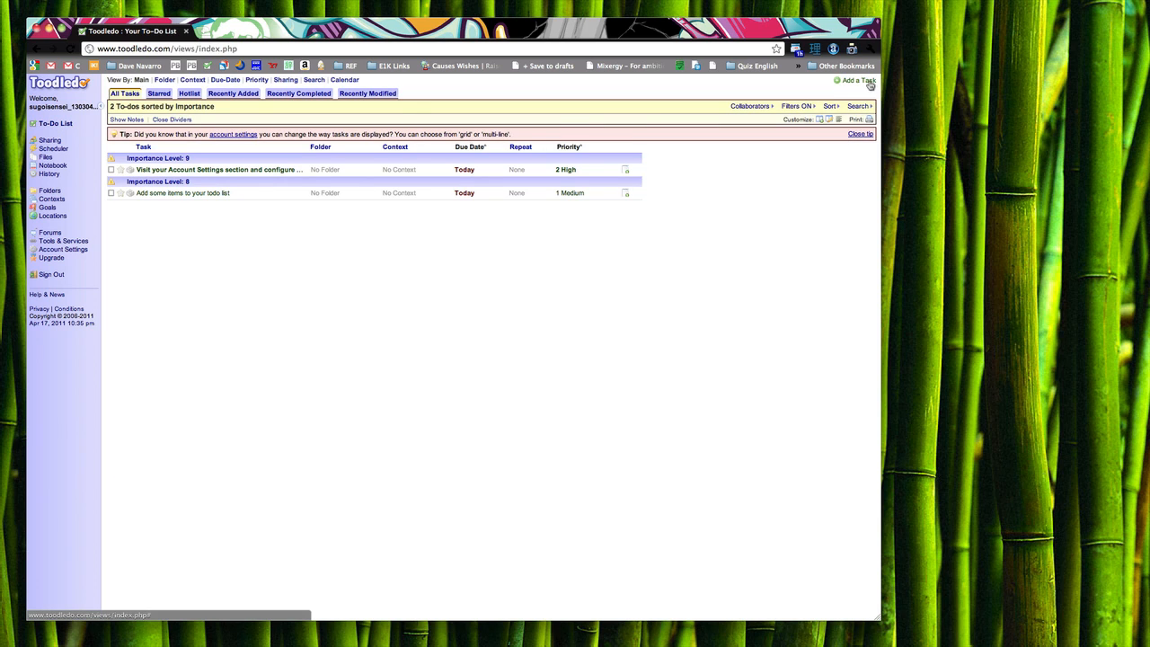
{"action": "left_click", "coordinate": [870, 86]}
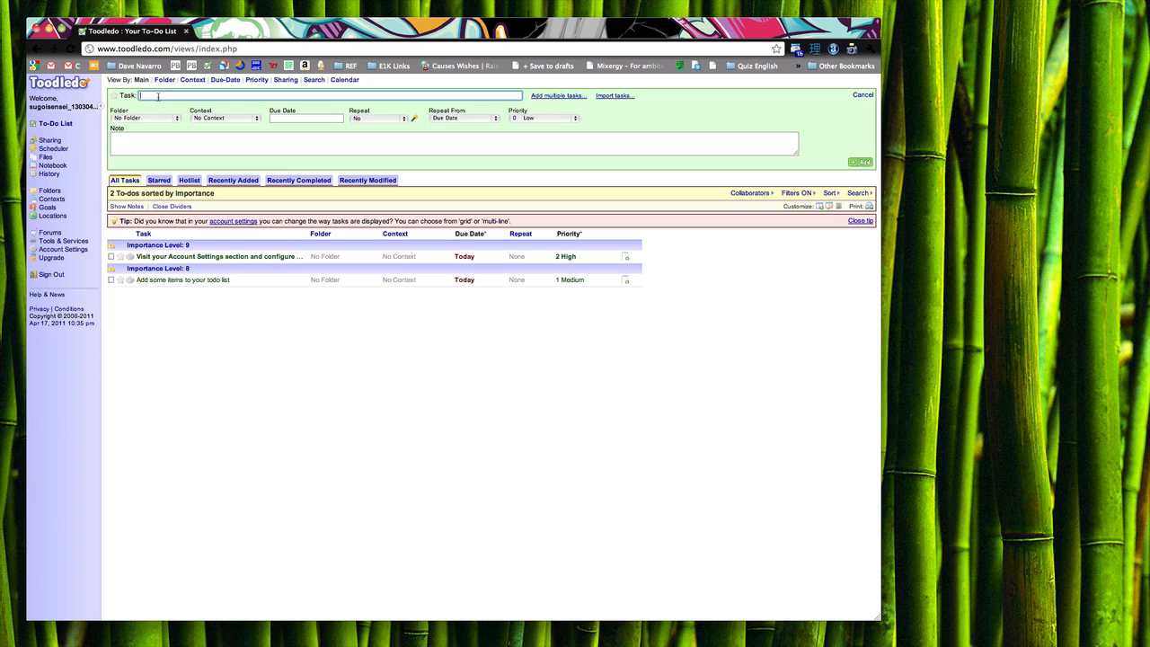
{"action": "type", "text": "Buy Bubble Gum"}
{"action": "left_click", "coordinate": [177, 119]}
{"action": "left_click", "coordinate": [159, 134]}
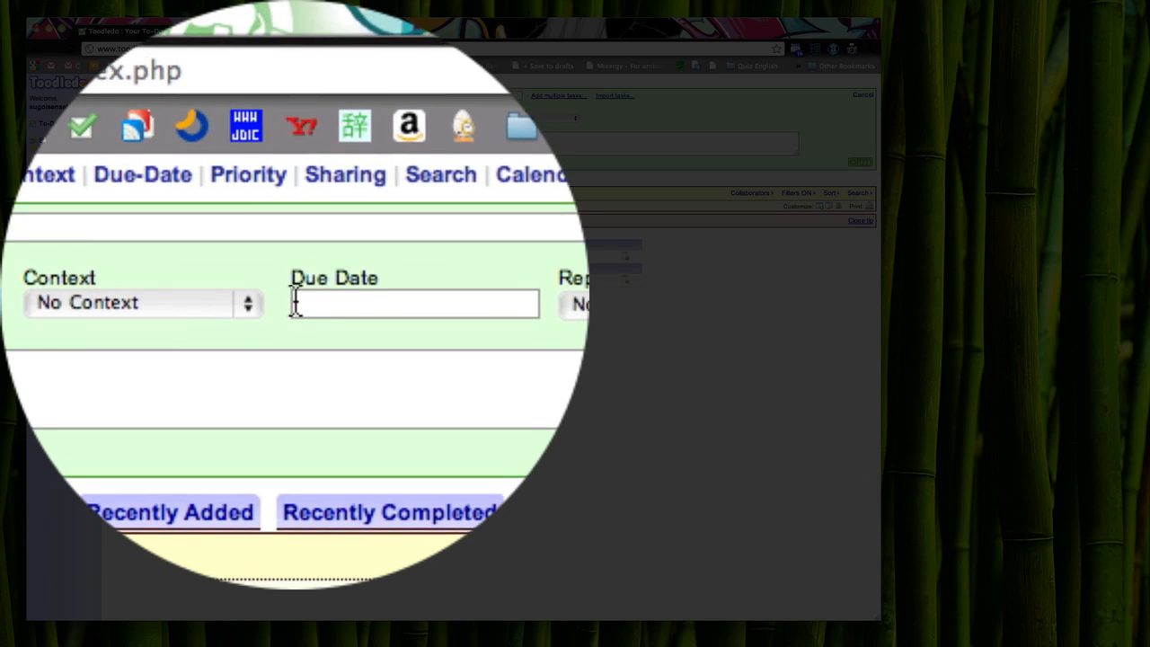
{"action": "left_click", "coordinate": [295, 304]}
{"action": "left_click", "coordinate": [293, 293]}
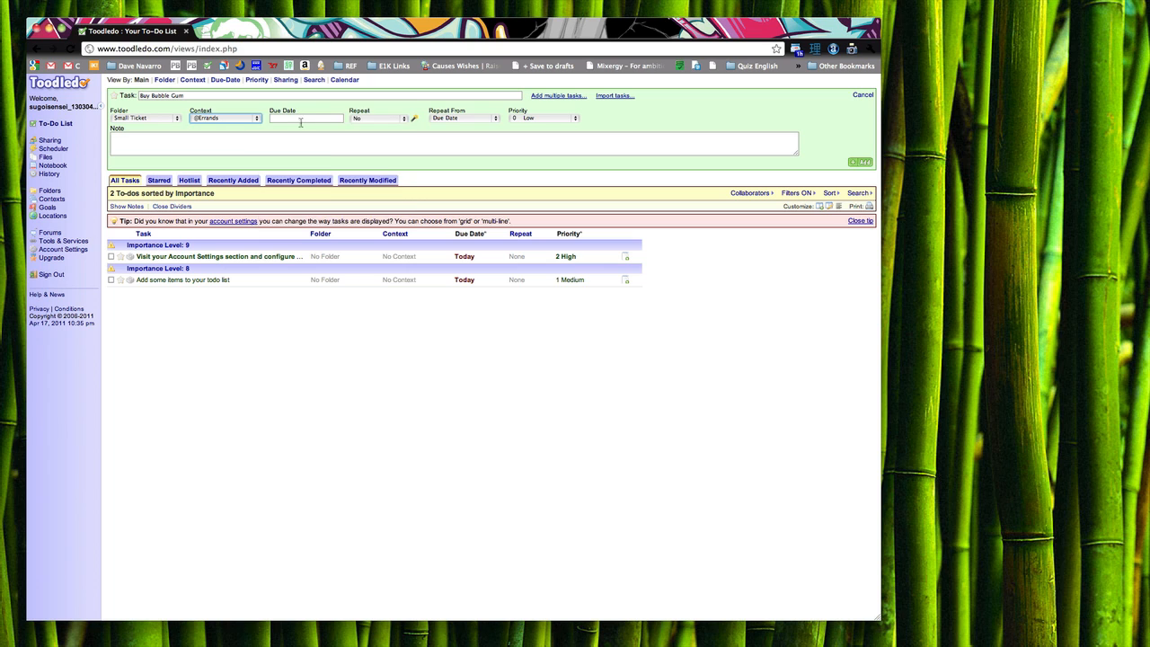
{"action": "left_click", "coordinate": [300, 123]}
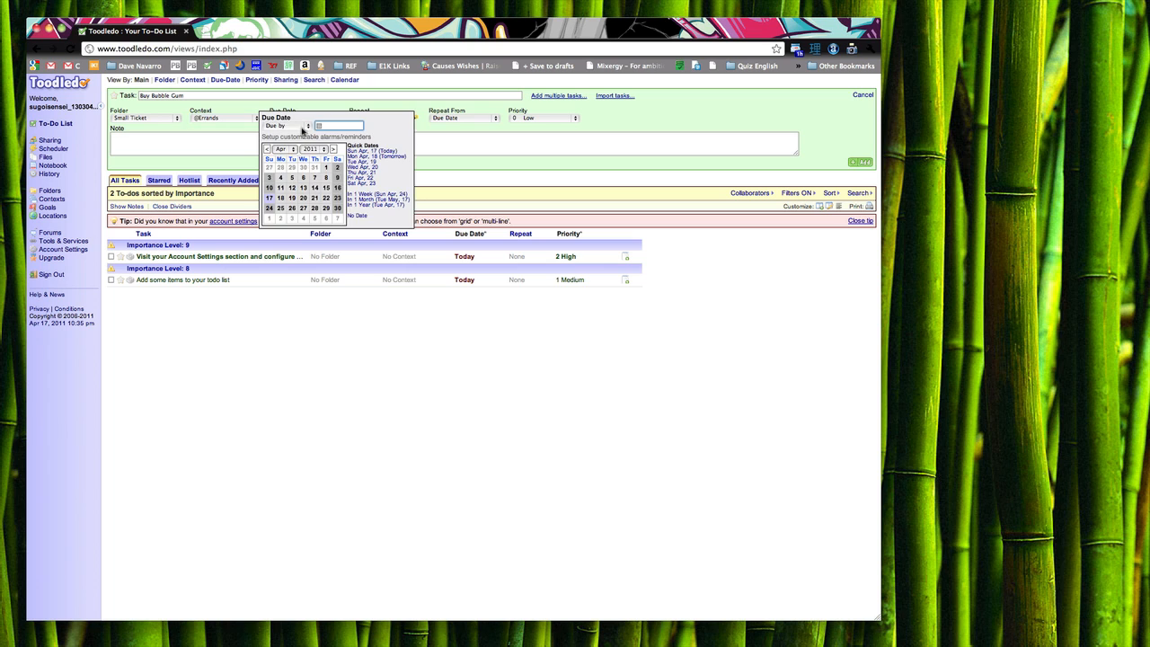
{"action": "left_click", "coordinate": [362, 156]}
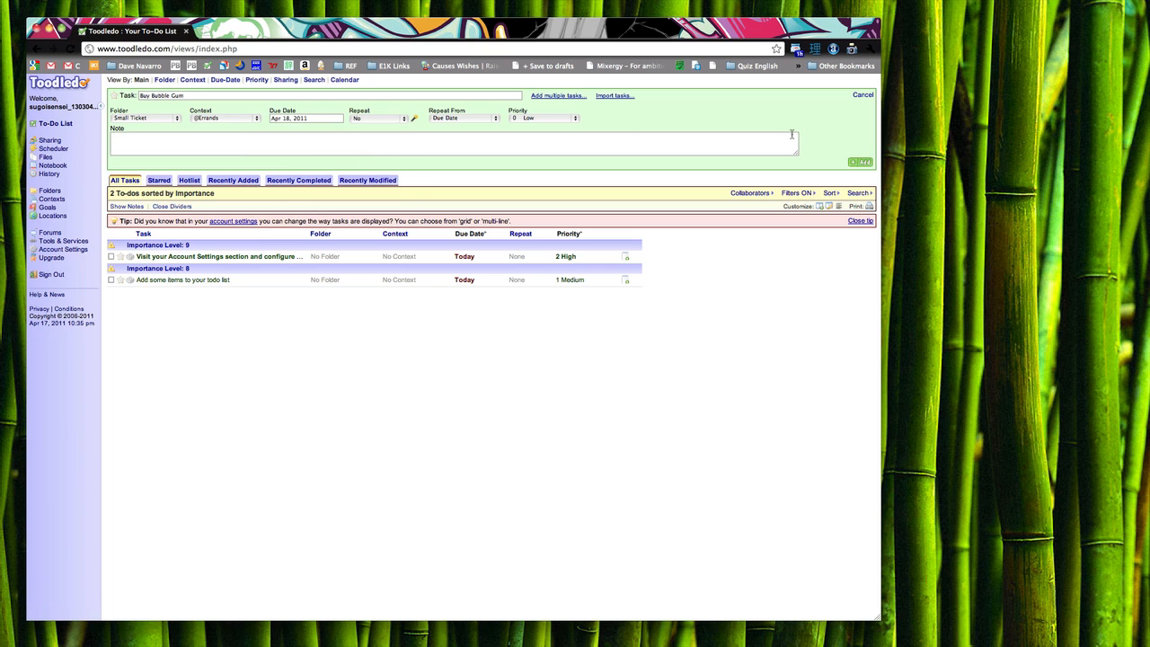
{"action": "left_click", "coordinate": [859, 163]}
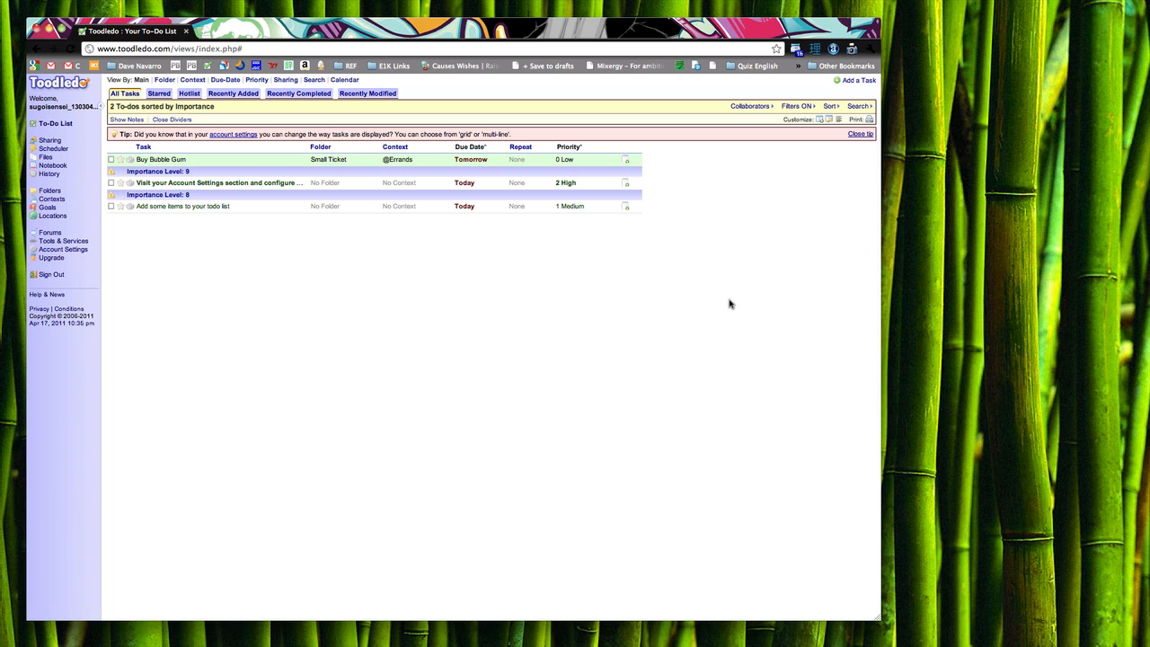
{"action": "left_click", "coordinate": [857, 81]}
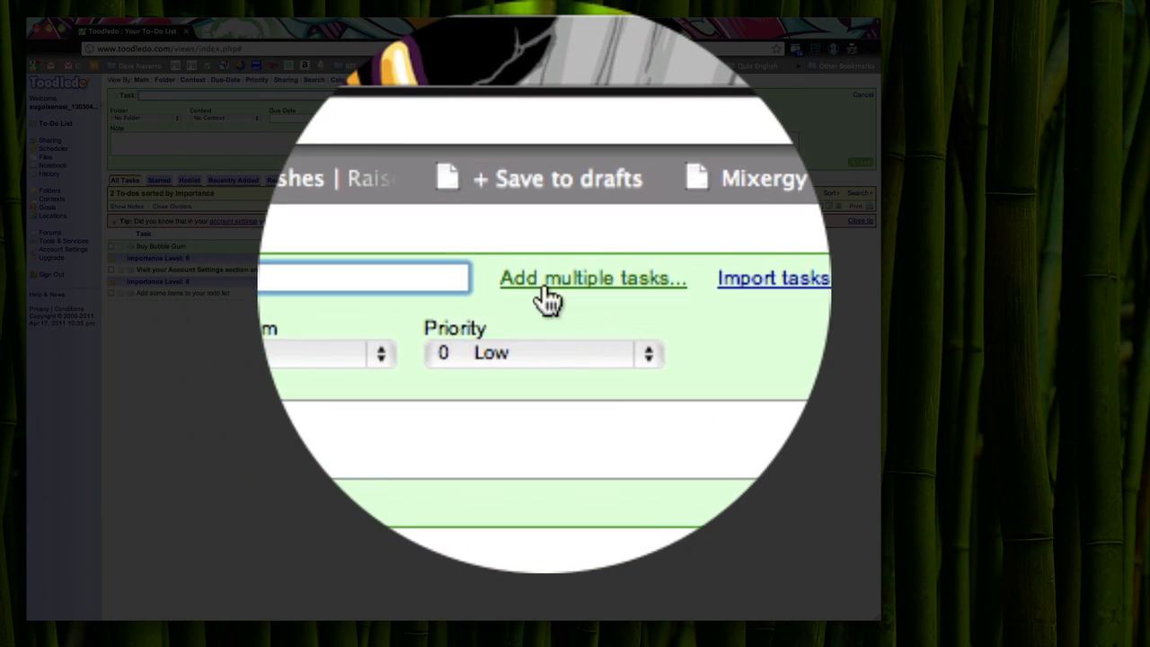
{"action": "left_click", "coordinate": [545, 98]}
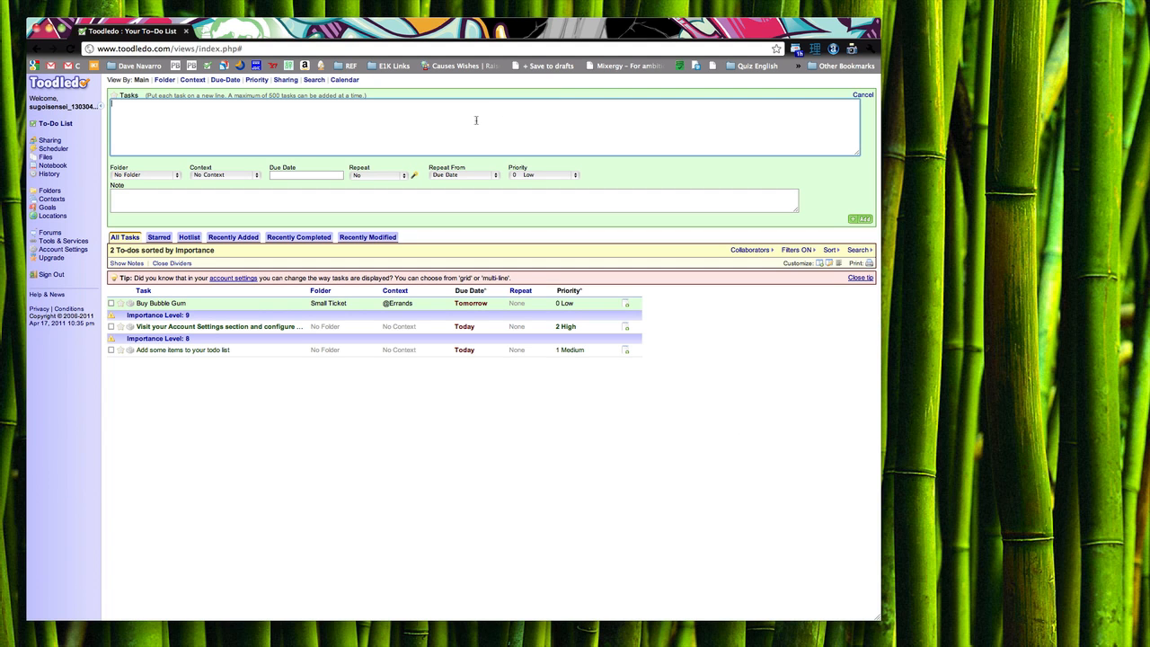
{"action": "type", "text": "a"}
{"action": "key", "text": "Return"}
{"action": "left_click", "coordinate": [177, 175]}
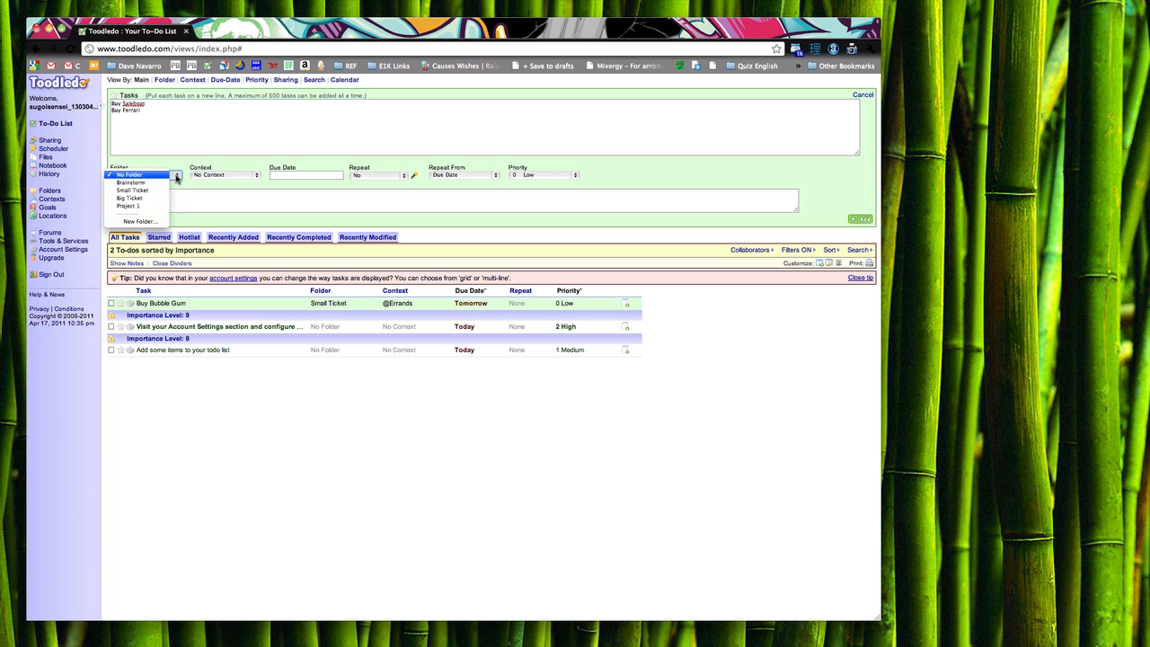
{"action": "left_click", "coordinate": [144, 198]}
{"action": "left_click", "coordinate": [257, 177]}
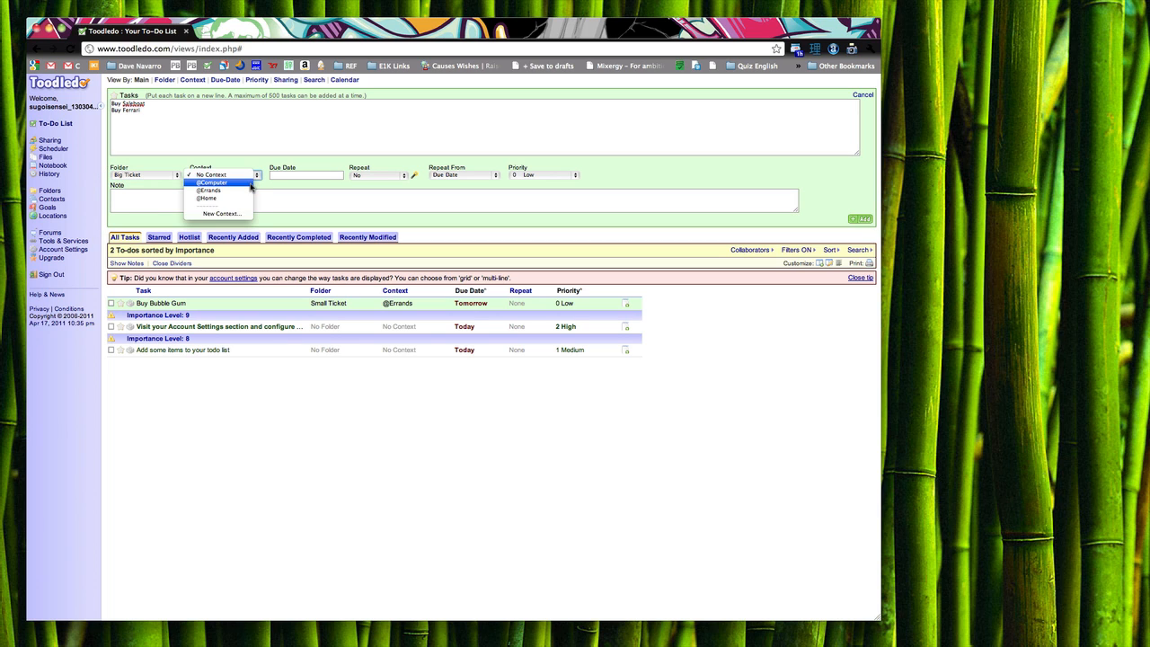
{"action": "left_click", "coordinate": [251, 184]}
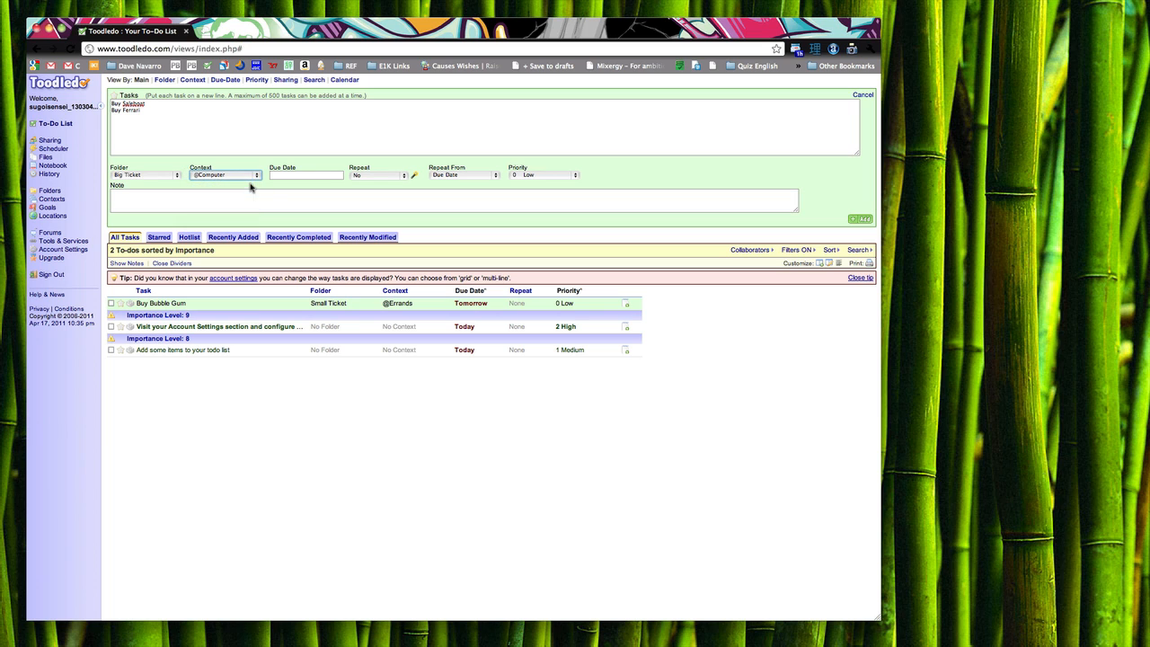
Step: Set priority 1 Medium, add both tasks, and sort the list by priority
{"action": "left_click", "coordinate": [294, 176]}
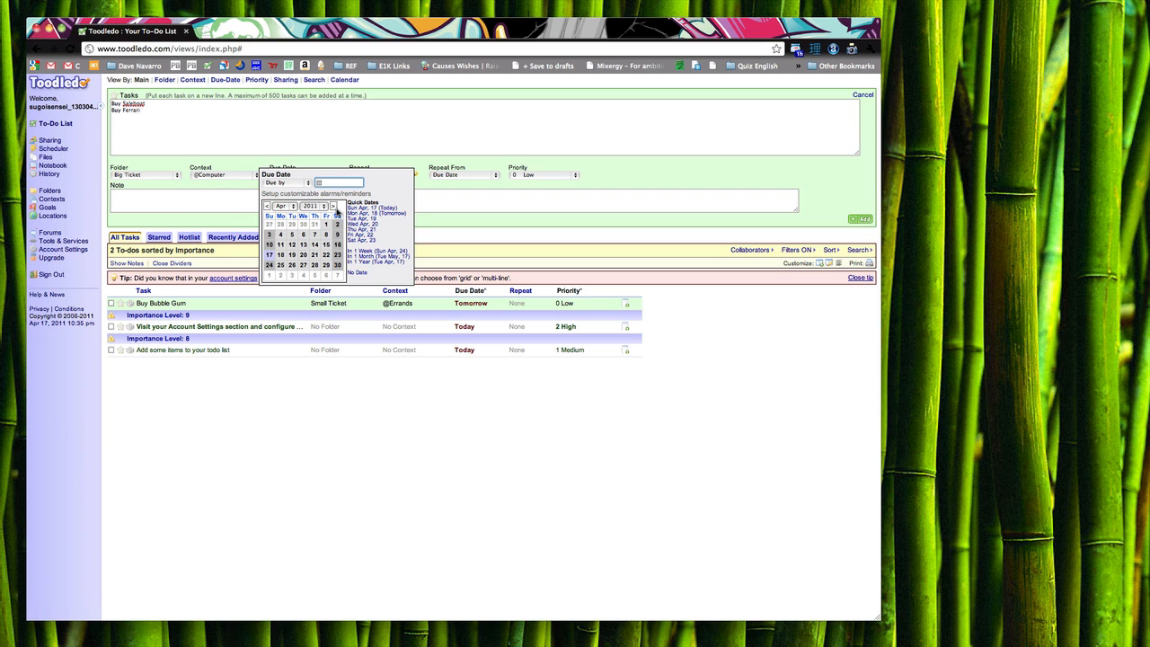
{"action": "left_click", "coordinate": [323, 207]}
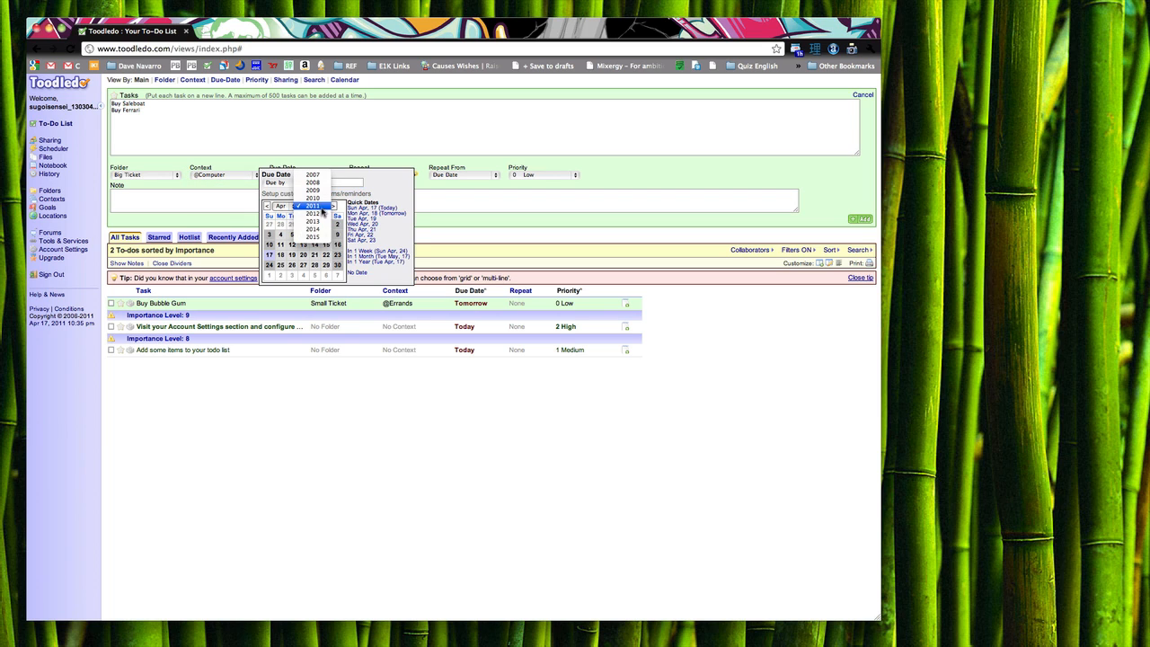
{"action": "left_click", "coordinate": [323, 230]}
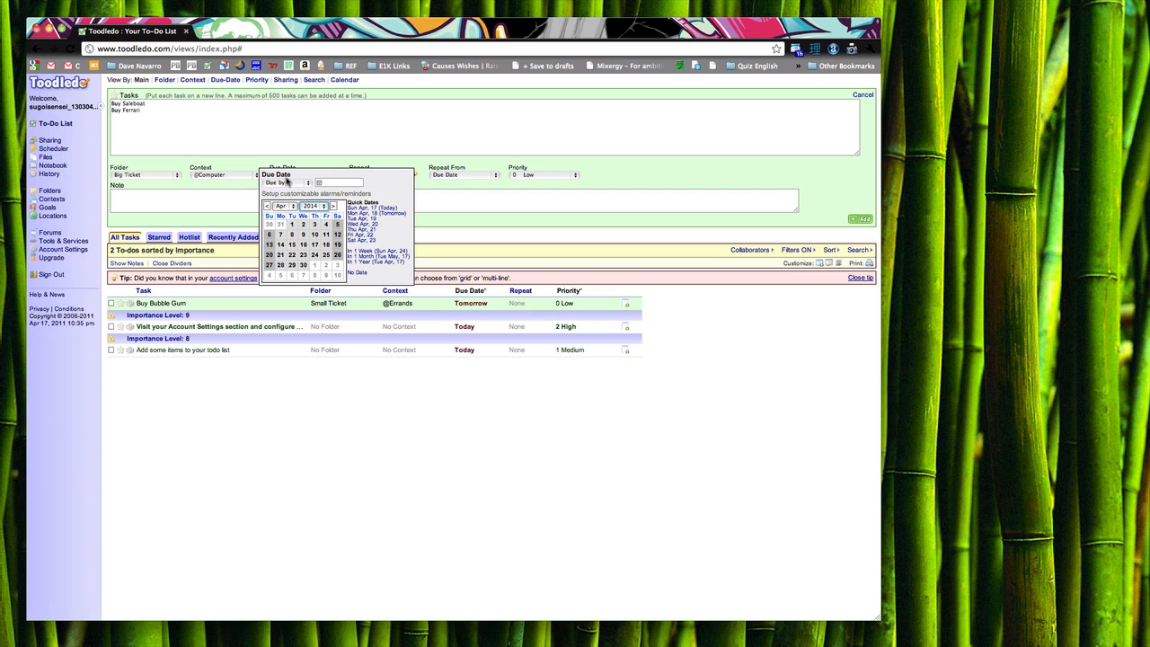
{"action": "left_click", "coordinate": [576, 175]}
{"action": "left_click", "coordinate": [536, 183]}
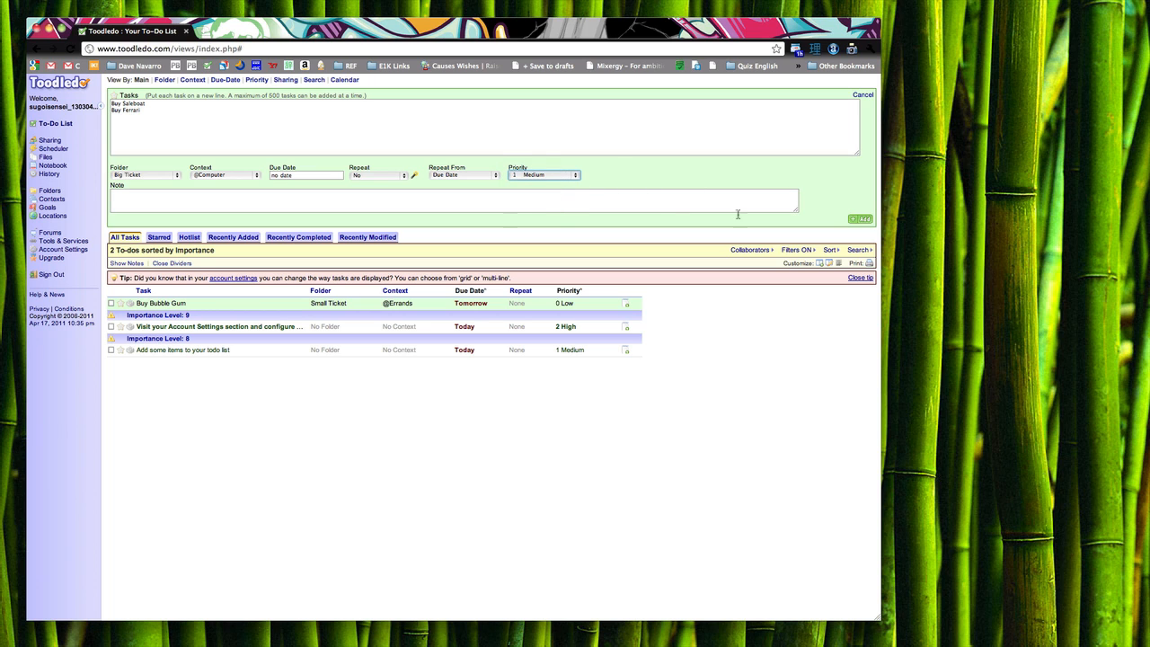
{"action": "left_click", "coordinate": [867, 220]}
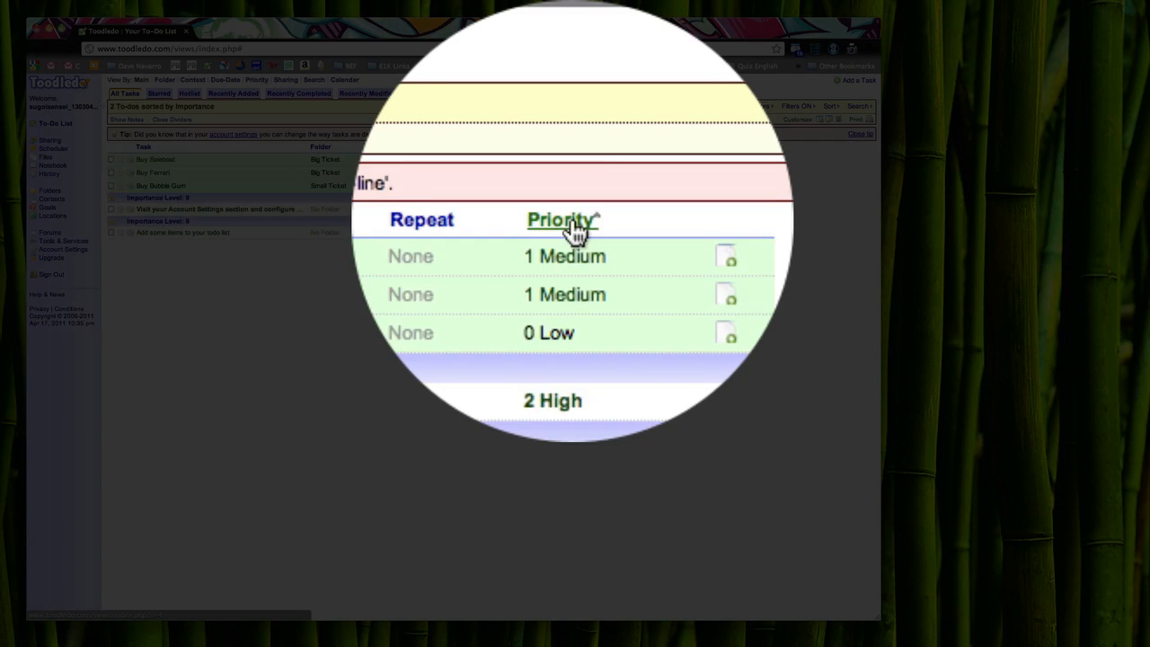
{"action": "left_click", "coordinate": [570, 148]}
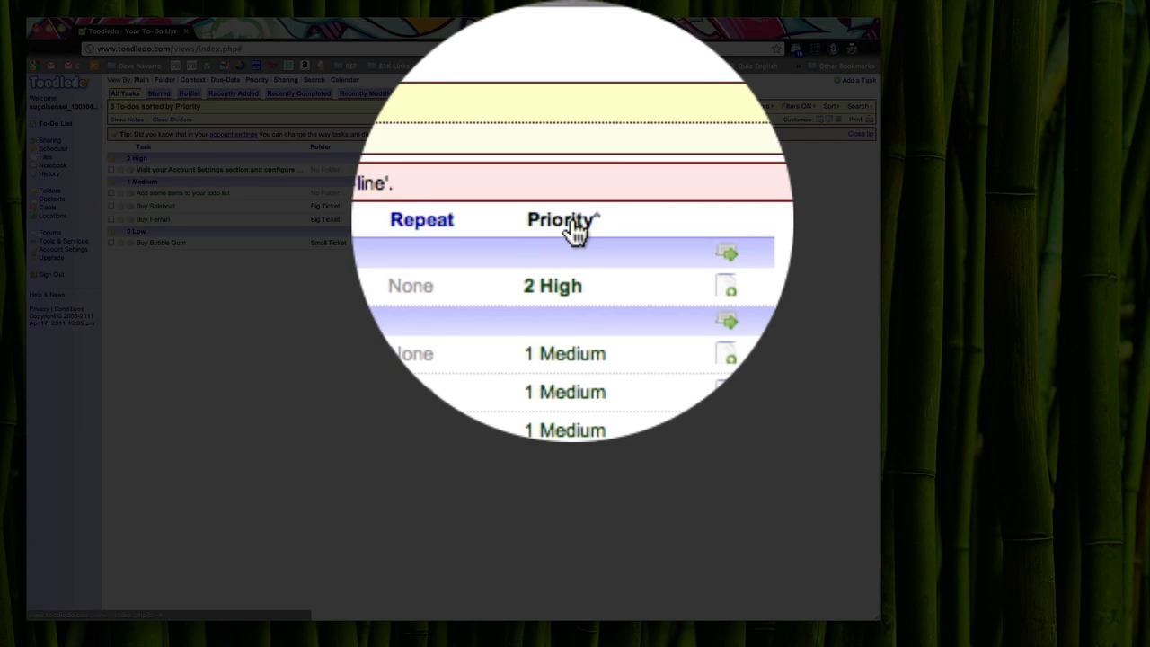